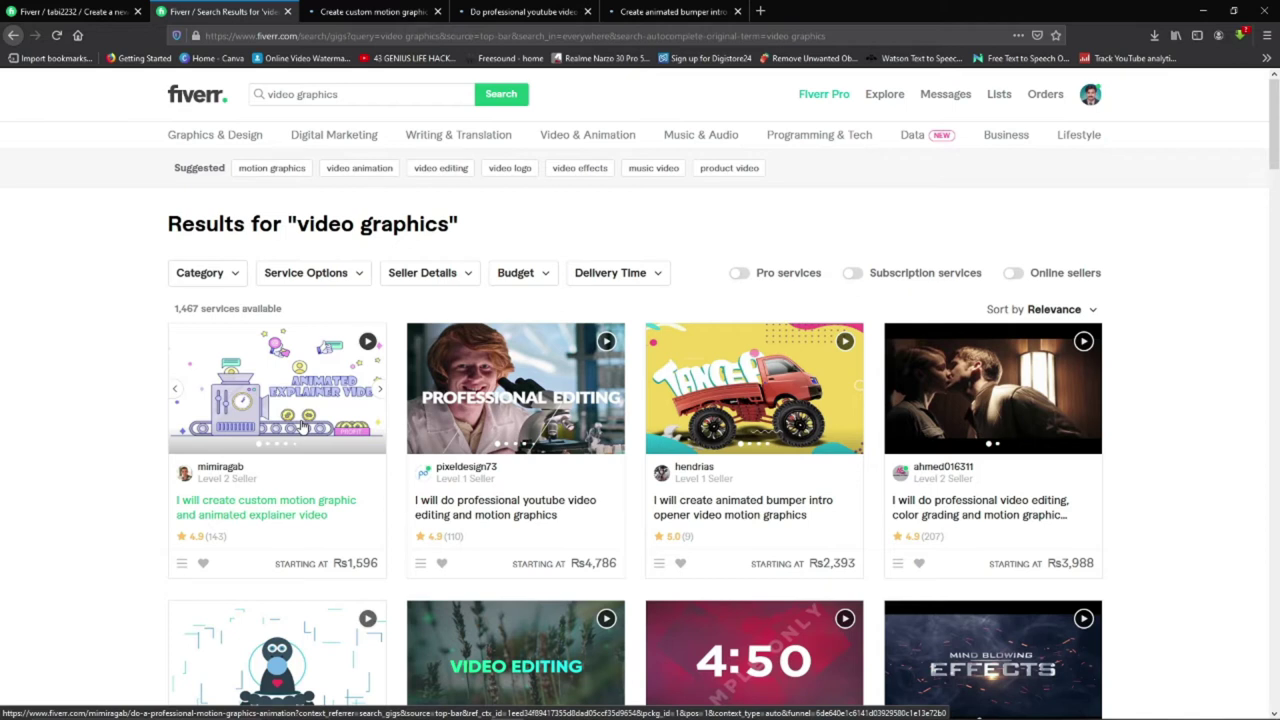
Add "motion graphics" as a search tag for the gig, taken from the related tags of the custom motion graphic gig
key("ctrl+Tab")
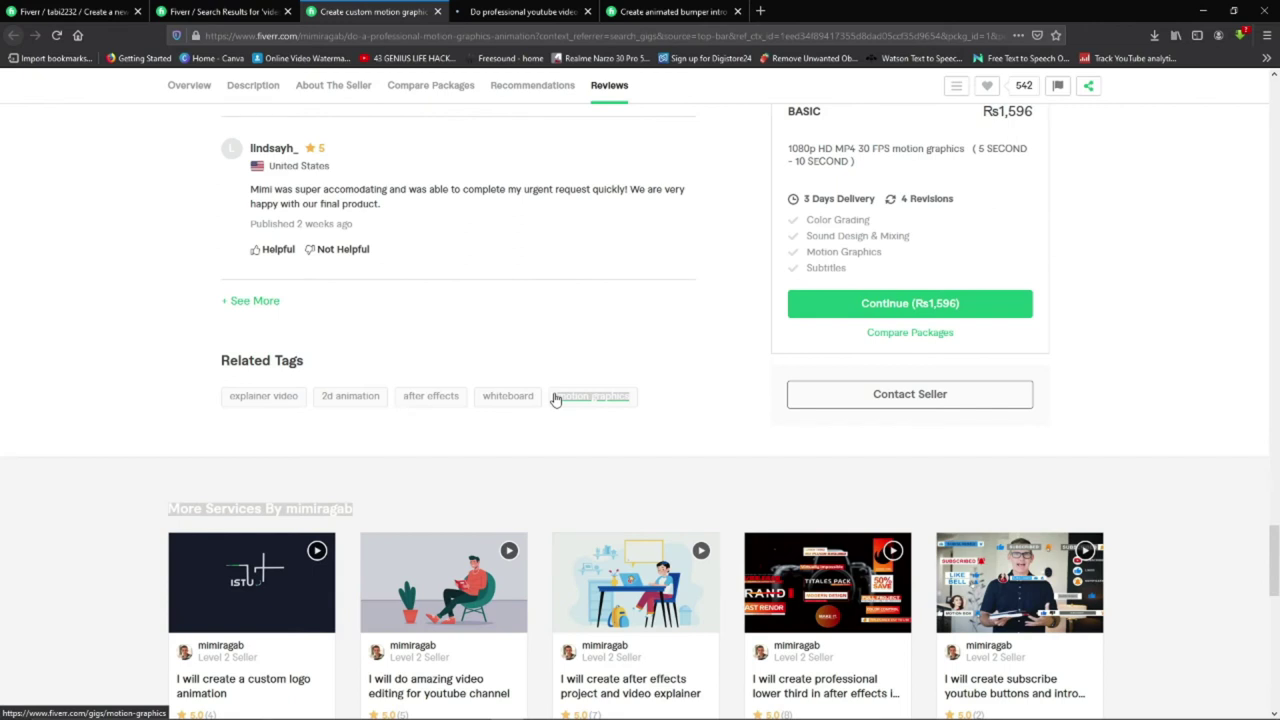
key("ctrl+1")
right_click(460, 580)
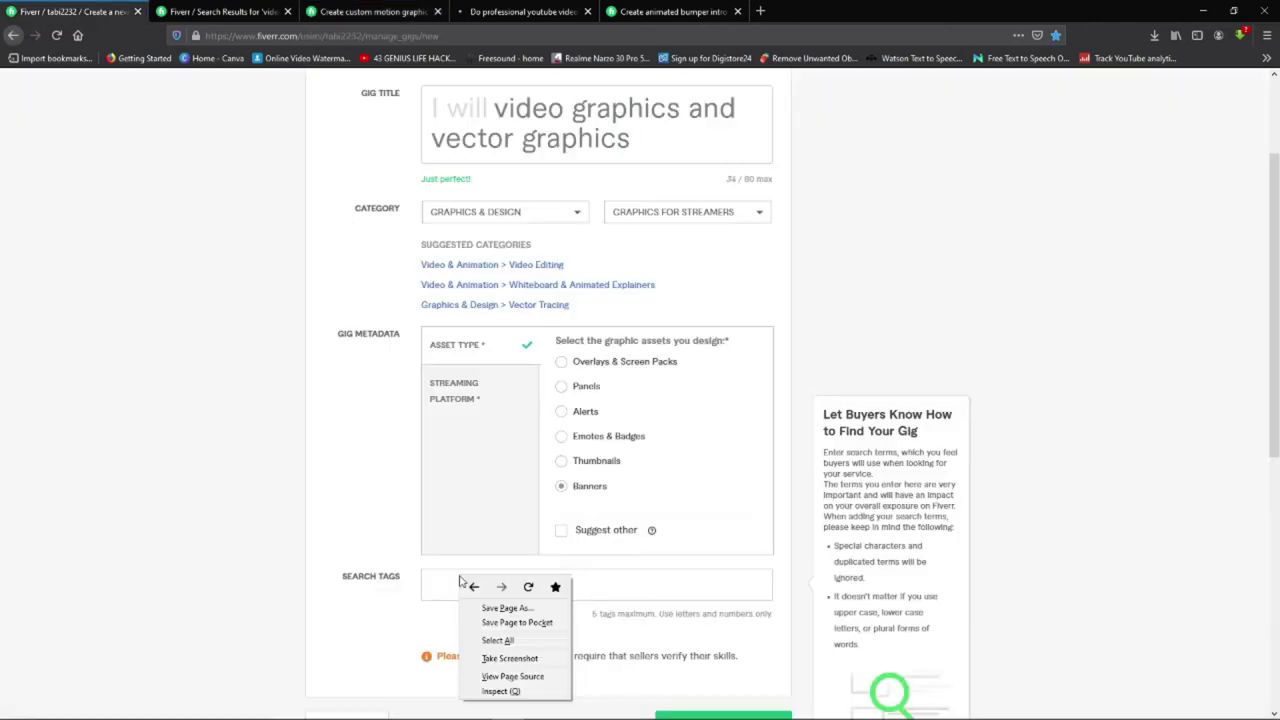
left_click(460, 585)
type("motion graphics")
key("Return")
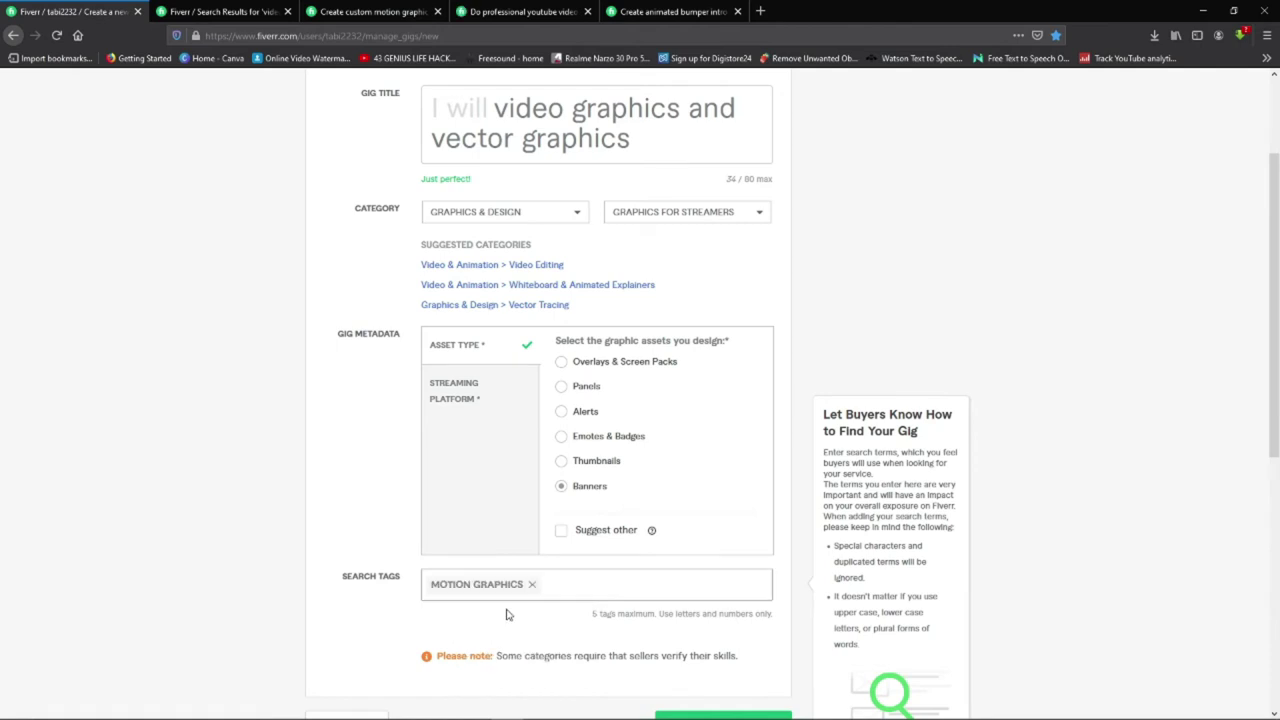
Add the search tags "edit video", "graphic design" and "graphic and design", and save the gig overview to continue to pricing
left_click(483, 10)
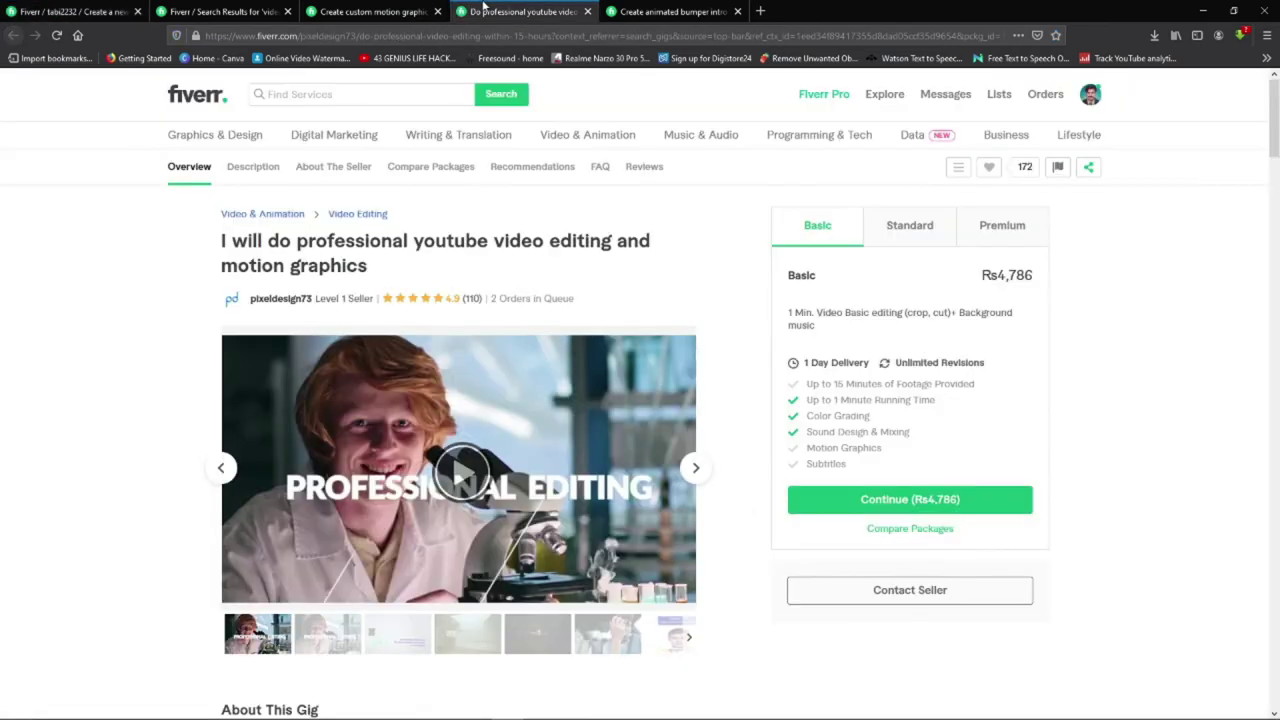
left_click(83, 10)
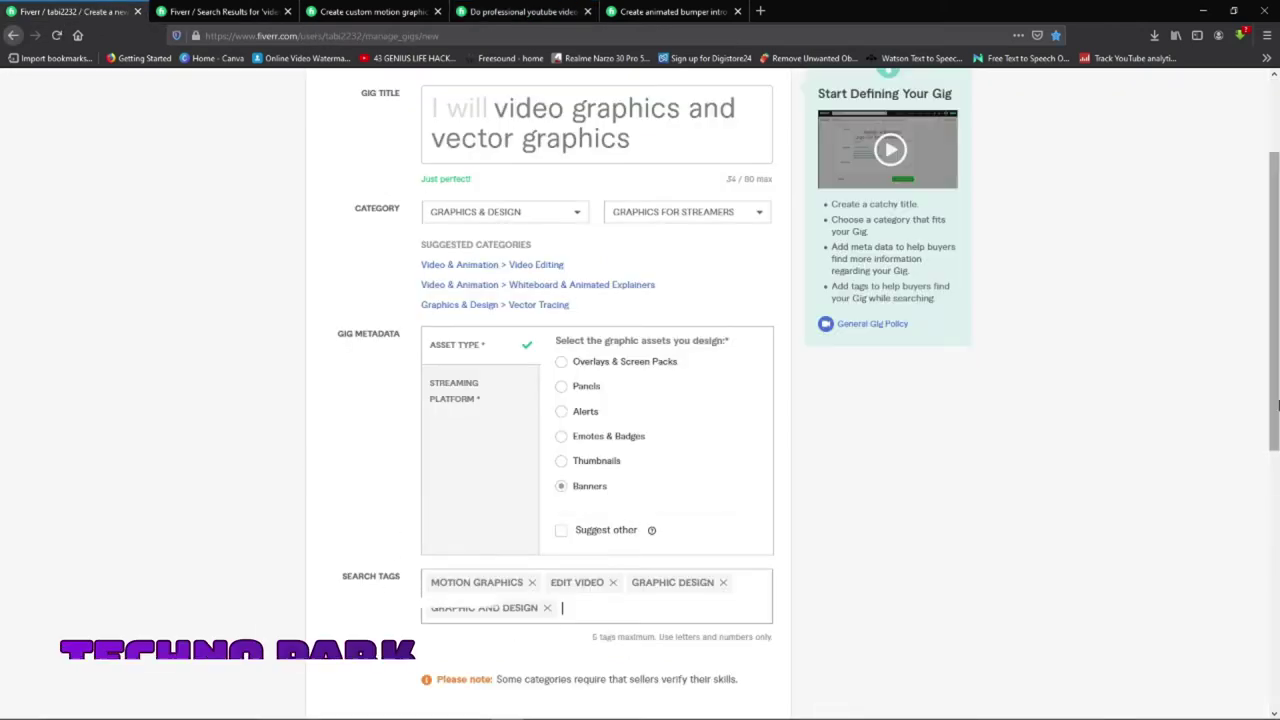
scroll(1276, 484, "down", 3)
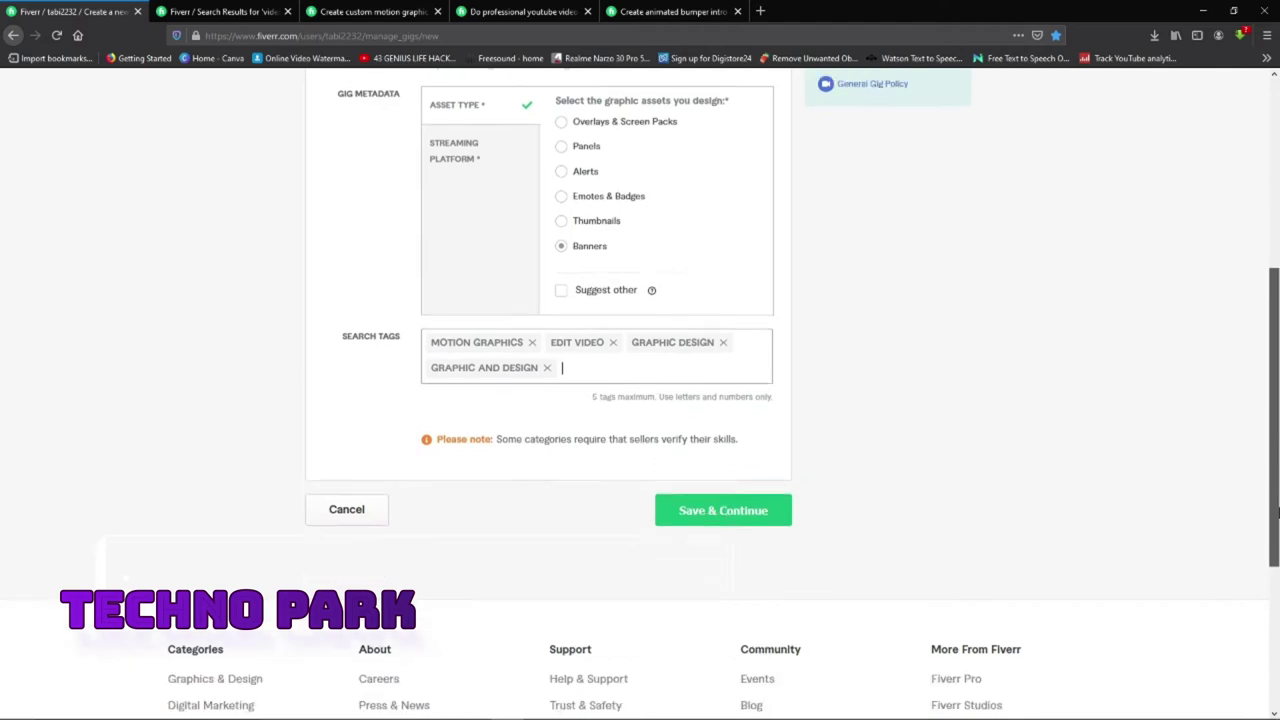
scroll(1276, 484, "down", 1)
left_click(725, 503)
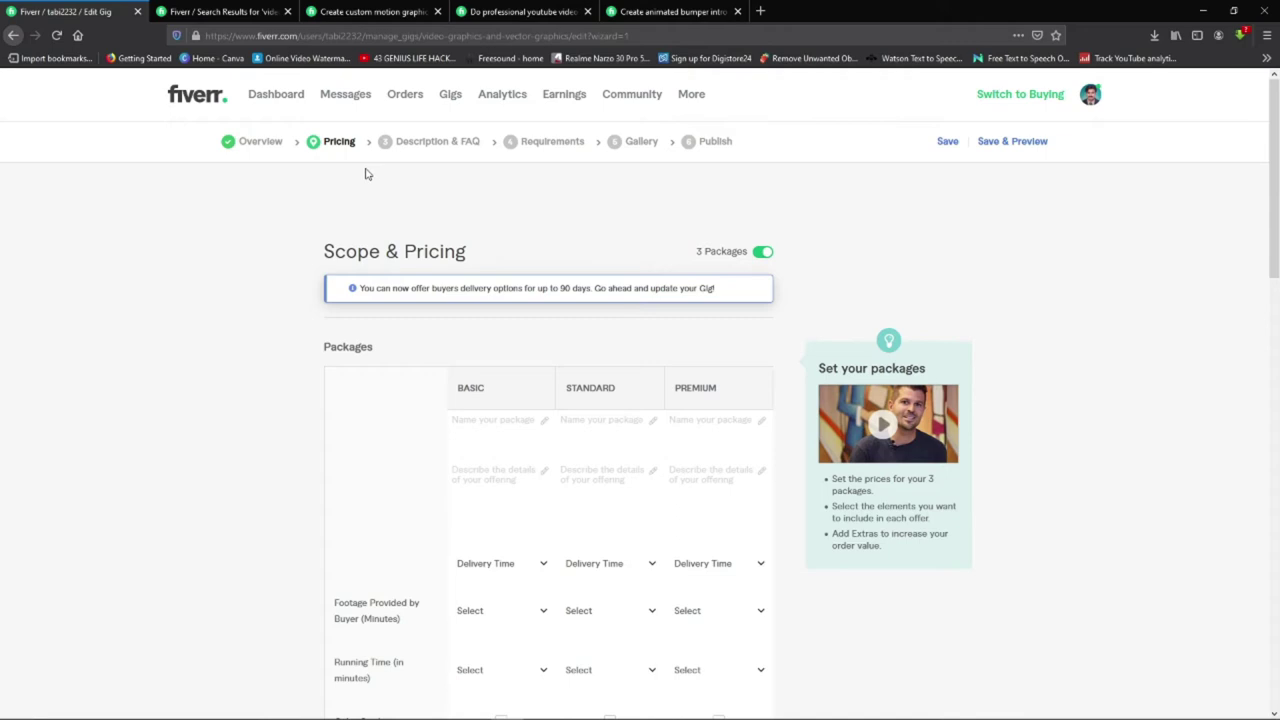
Name the first package "Basic" by copying its column heading into the package name
scroll(1274, 213, "down", 3)
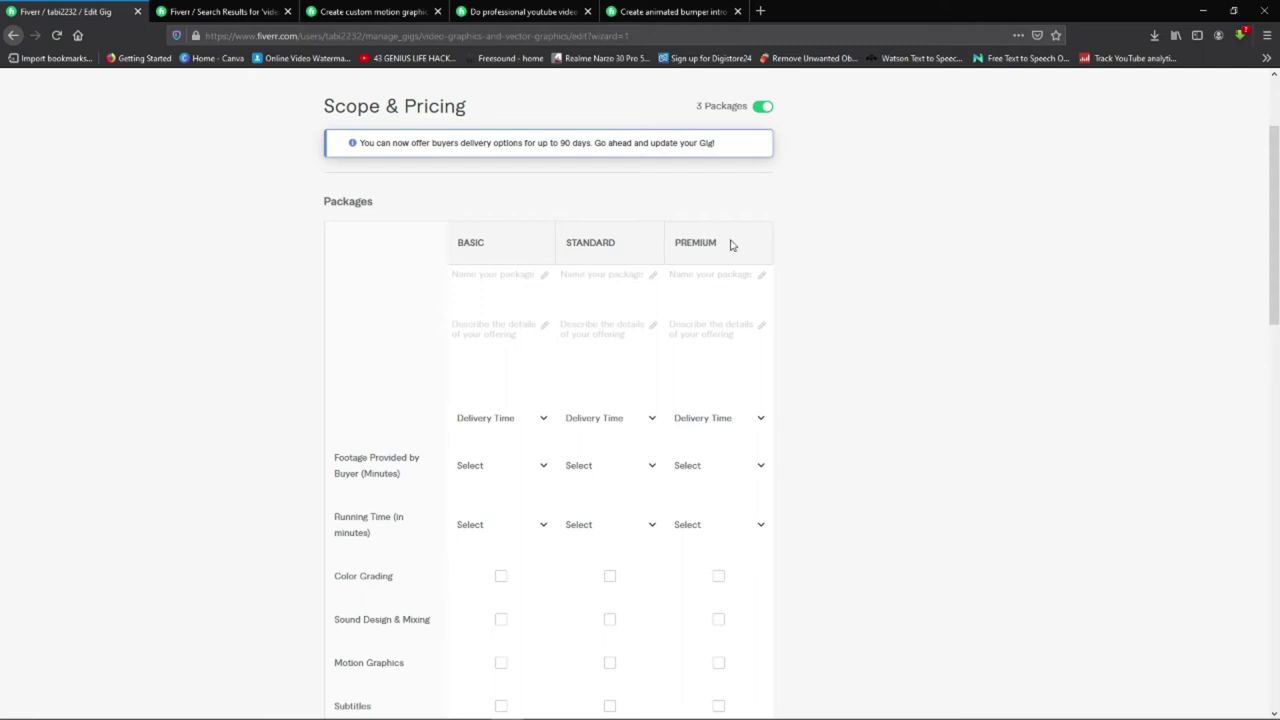
left_click_drag(489, 249, 458, 251)
right_click(468, 248)
left_click(492, 253)
left_click(505, 288)
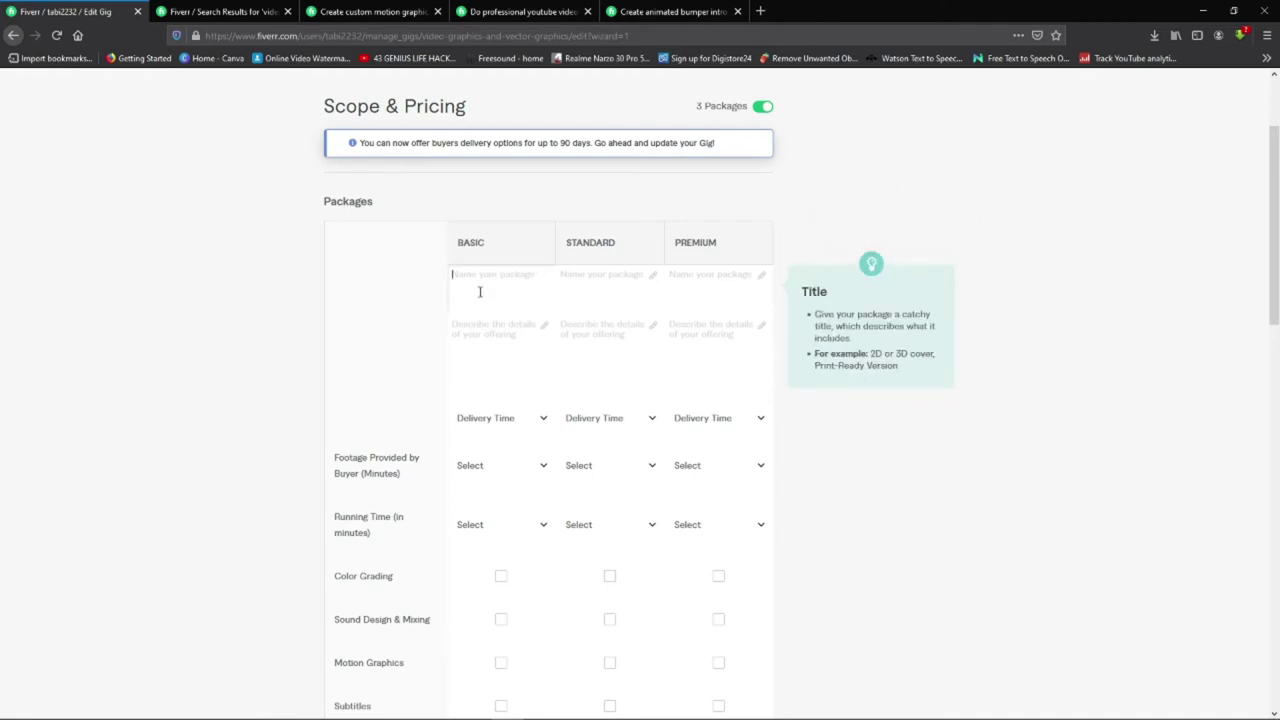
right_click(484, 290)
left_click(505, 347)
Name the second package "Standard" by copying its column heading into the package name
left_click_drag(628, 243, 566, 243)
right_click(572, 247)
left_click(590, 254)
left_click(594, 290)
right_click(596, 293)
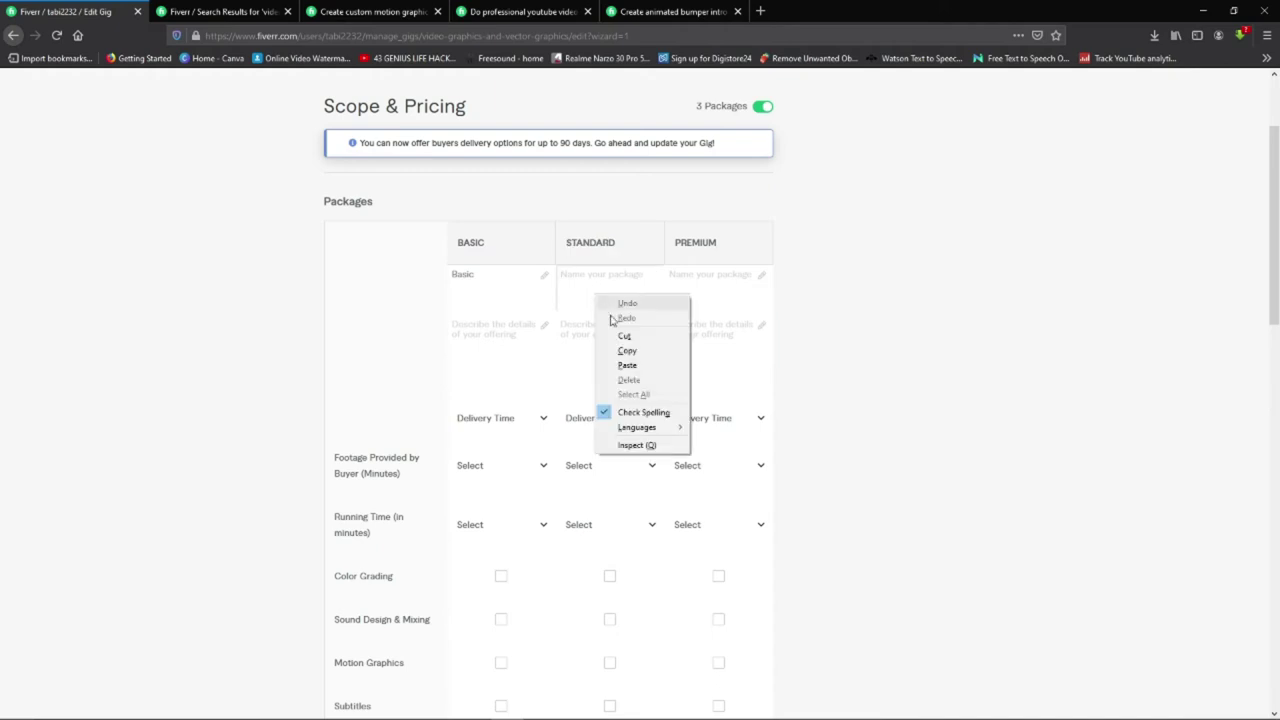
left_click(627, 364)
Name the third package "Premium" by copying its column heading into the package name
left_click_drag(716, 246, 670, 249)
right_click(694, 245)
left_click(729, 254)
left_click(696, 300)
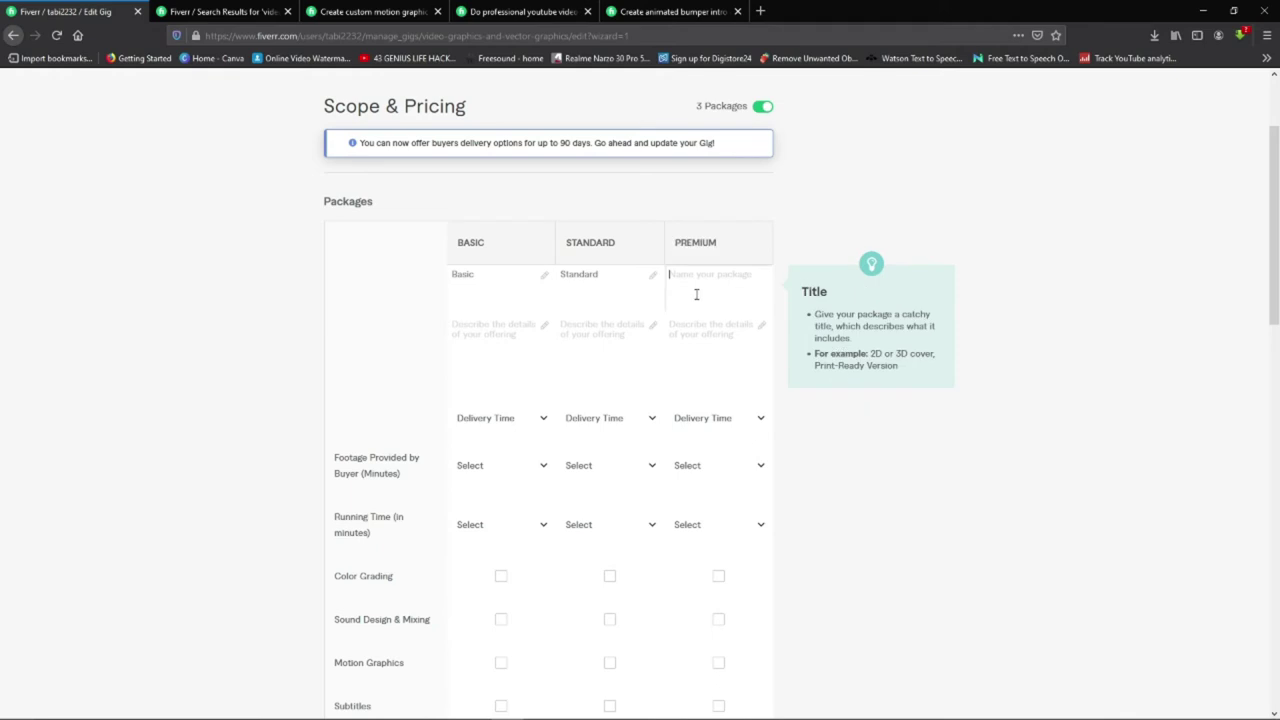
right_click(697, 296)
left_click(745, 368)
Describe the Basic package as "1080p HD MP4 30 FPS motion graphics ( 5 SECOND - 10 SECOND", copied from the custom motion graphic gig
left_click(566, 334)
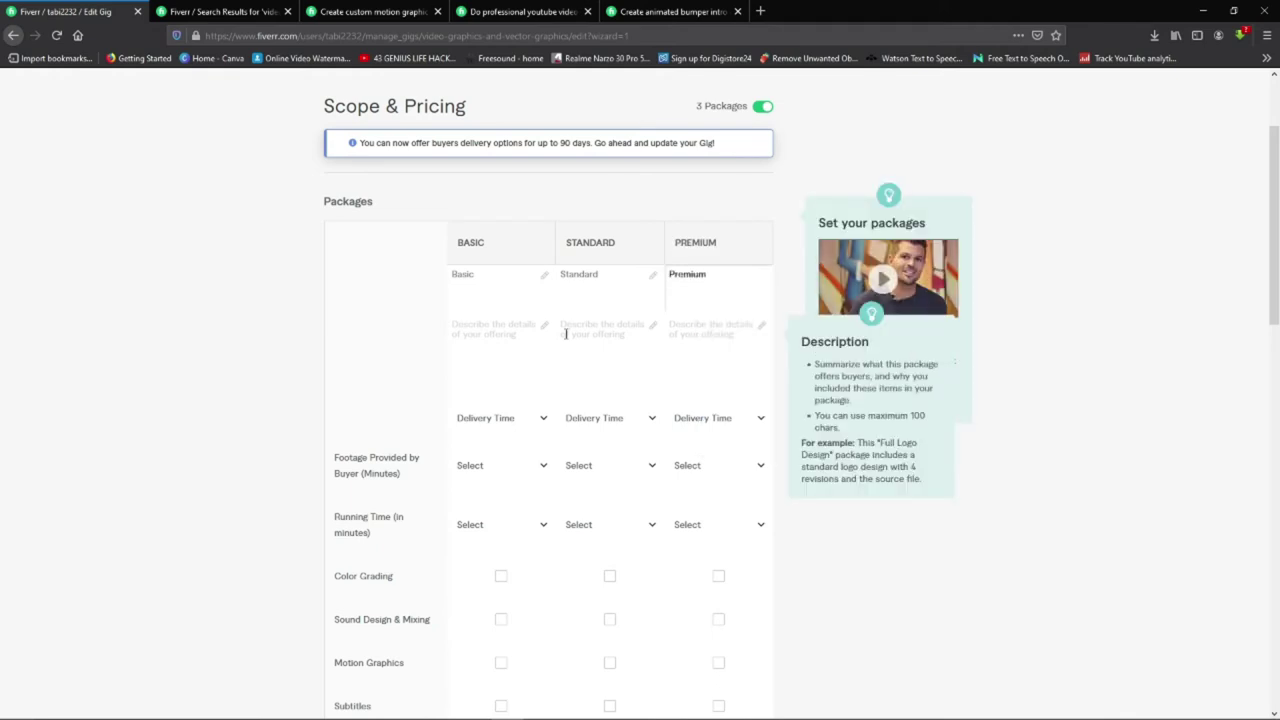
left_click(491, 339)
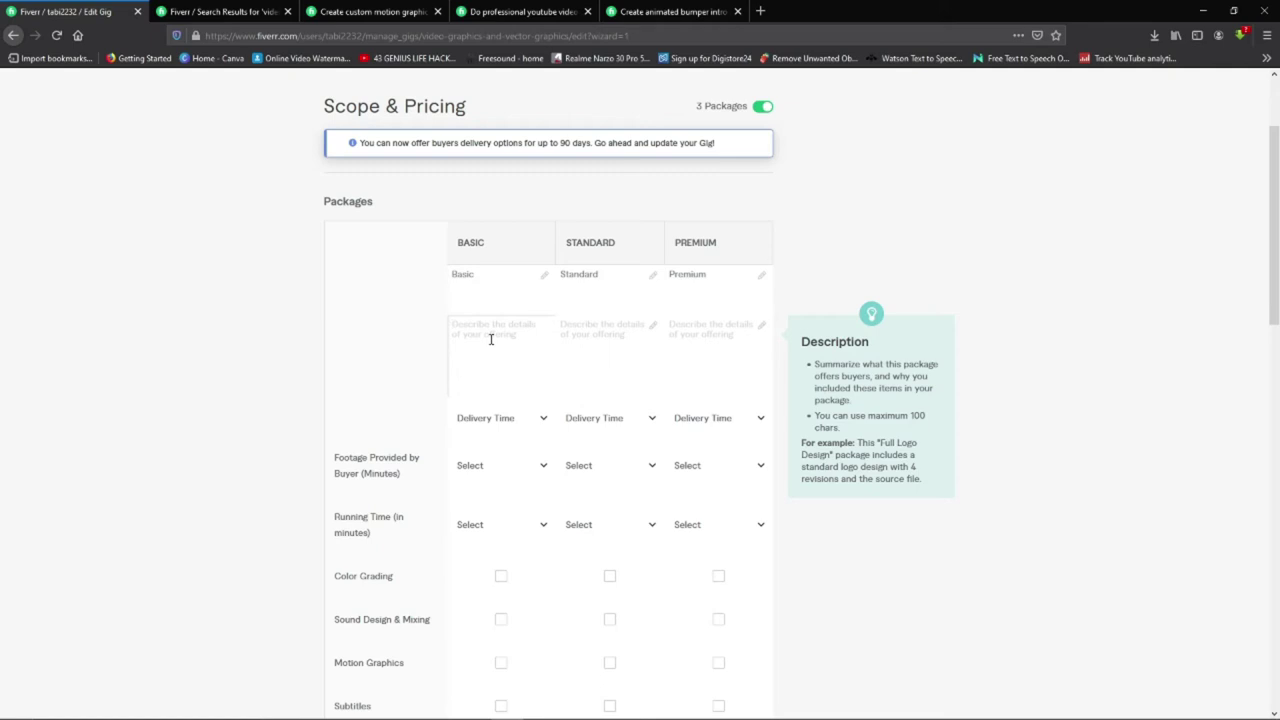
left_click(240, 11)
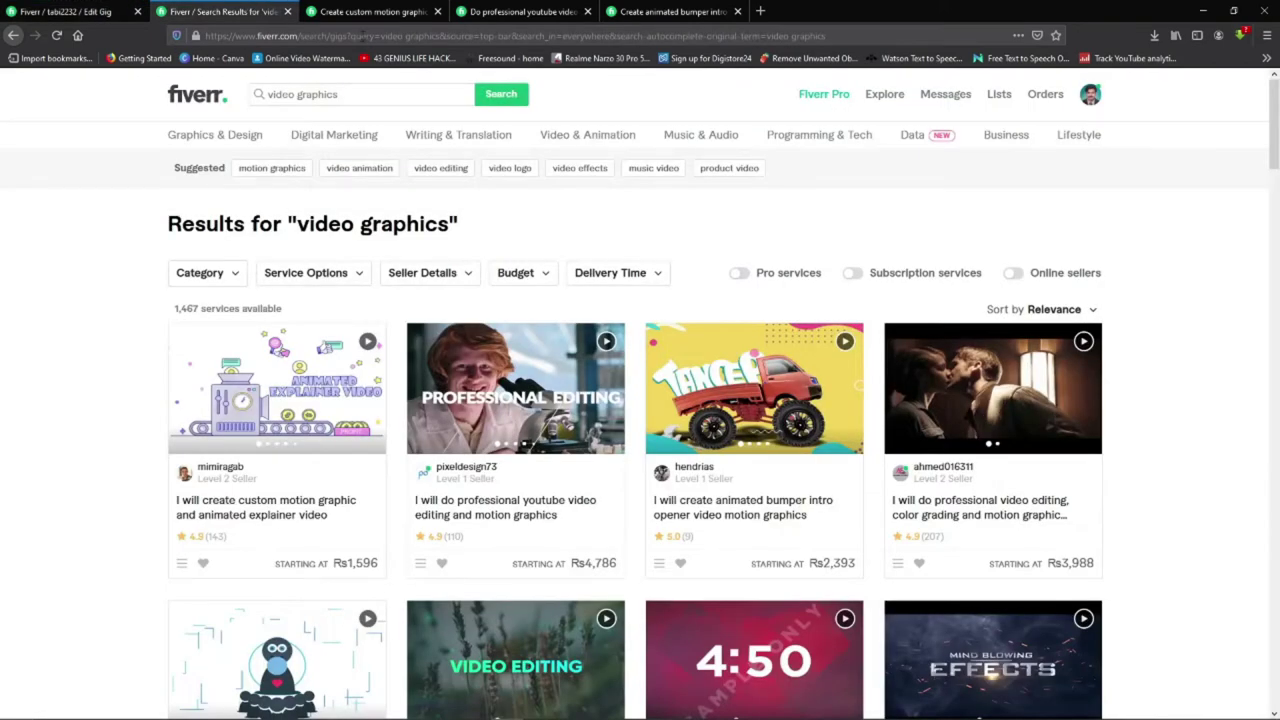
left_click(411, 9)
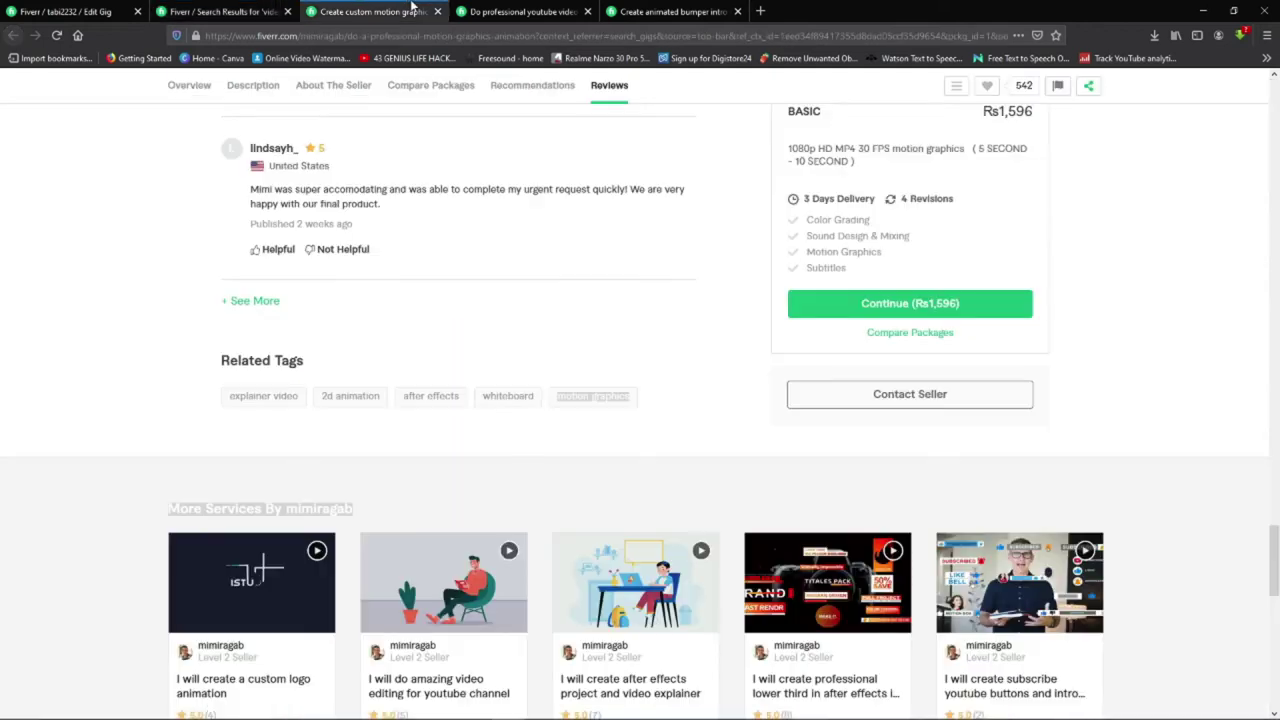
left_click_drag(1274, 560, 1275, 104)
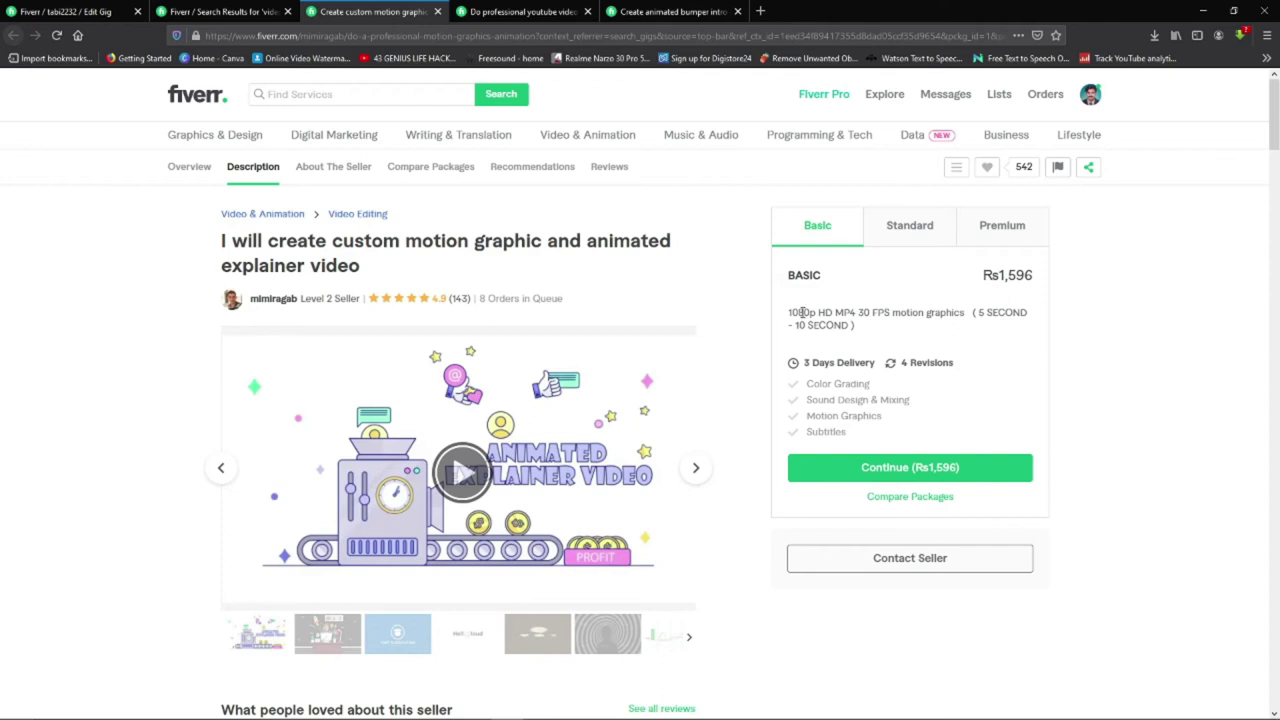
left_click_drag(789, 312, 850, 341)
right_click(838, 320)
left_click(868, 331)
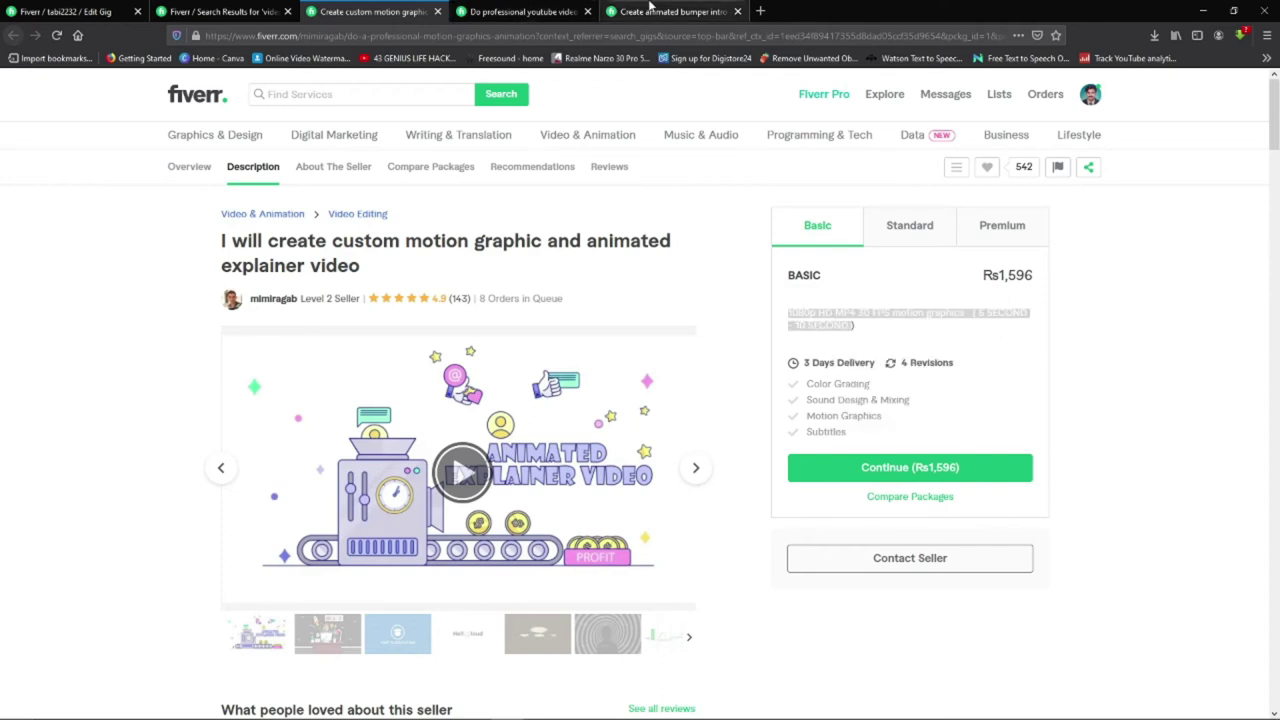
left_click(70, 11)
right_click(478, 335)
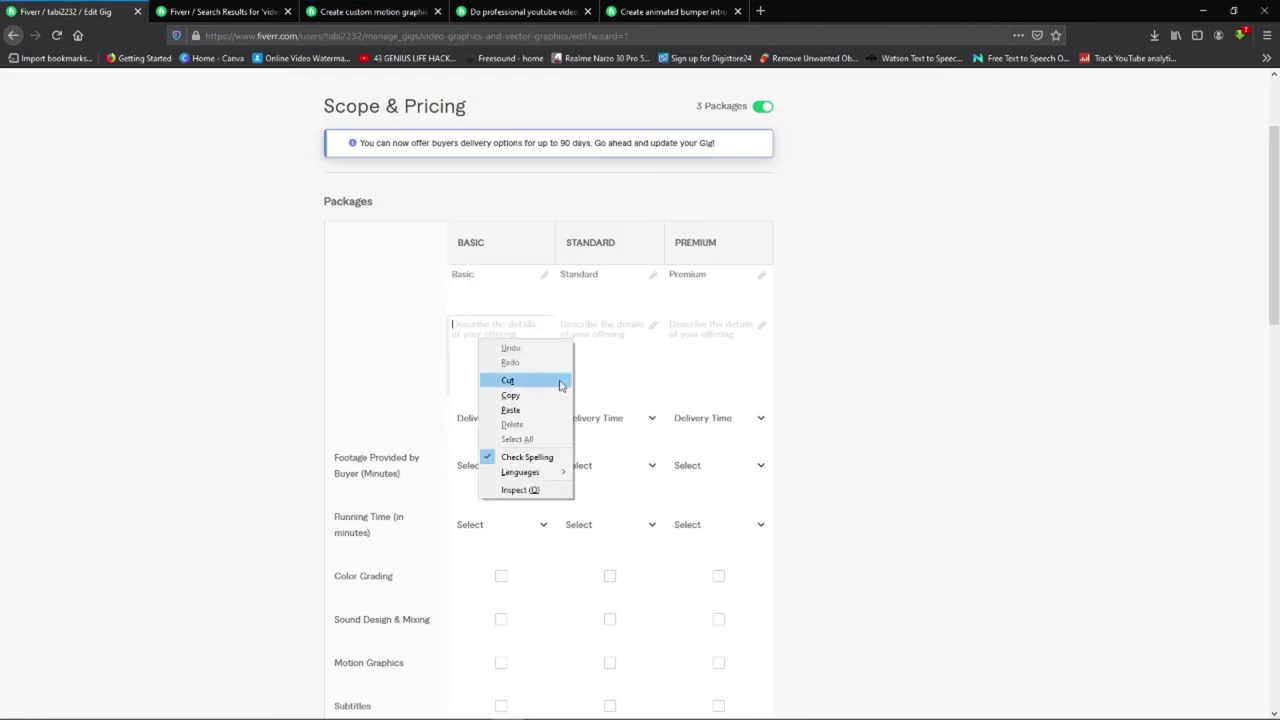
left_click(510, 410)
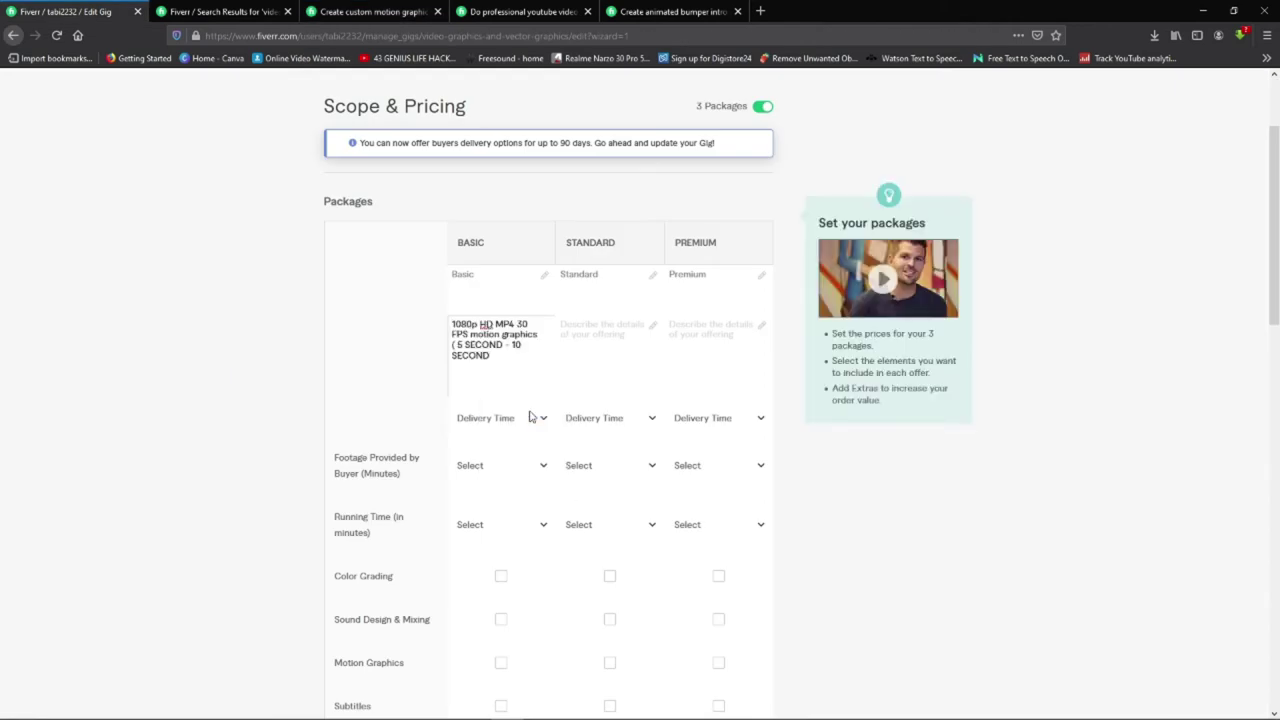
Describe the Standard package as "15 seconds intro video 1080p / 30 fps (.mp4 & .mov)", copied from the animated bumper intro gig's Standard package
left_click(640, 10)
left_click(914, 155)
left_click_drag(785, 233, 1022, 234)
right_click(1022, 234)
left_click(1040, 240)
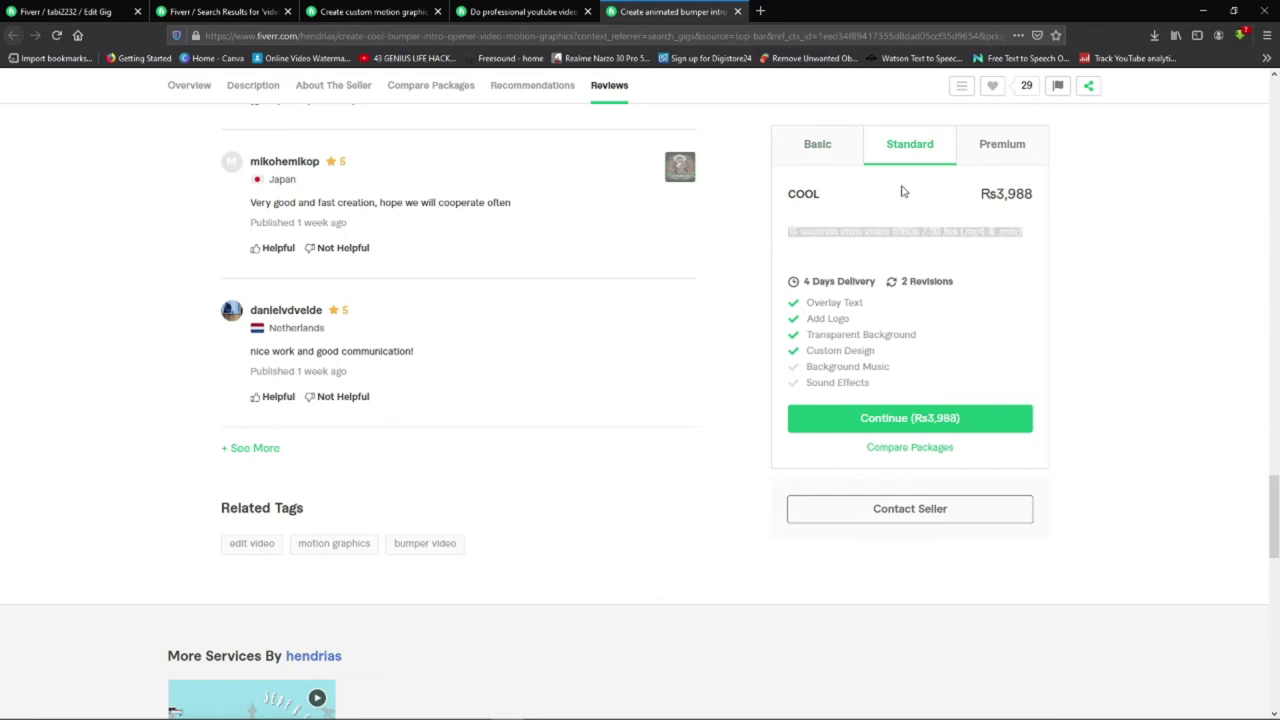
left_click(104, 8)
left_click(588, 345)
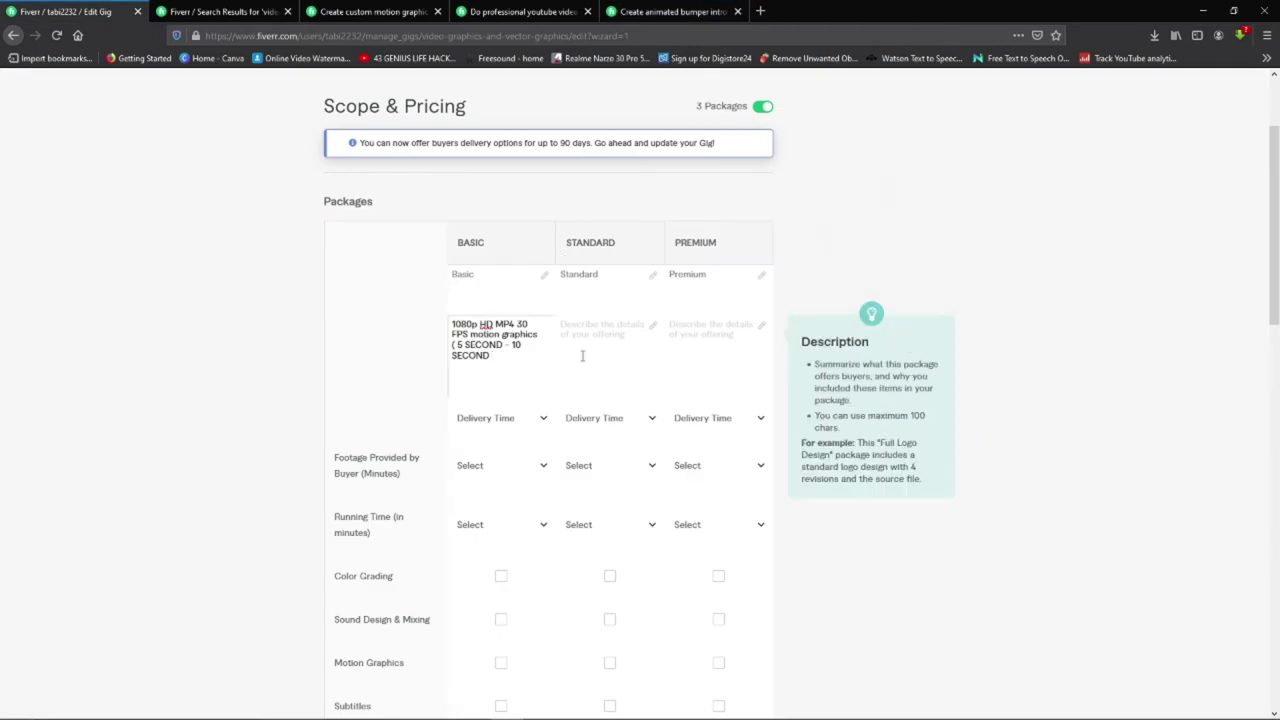
right_click(592, 342)
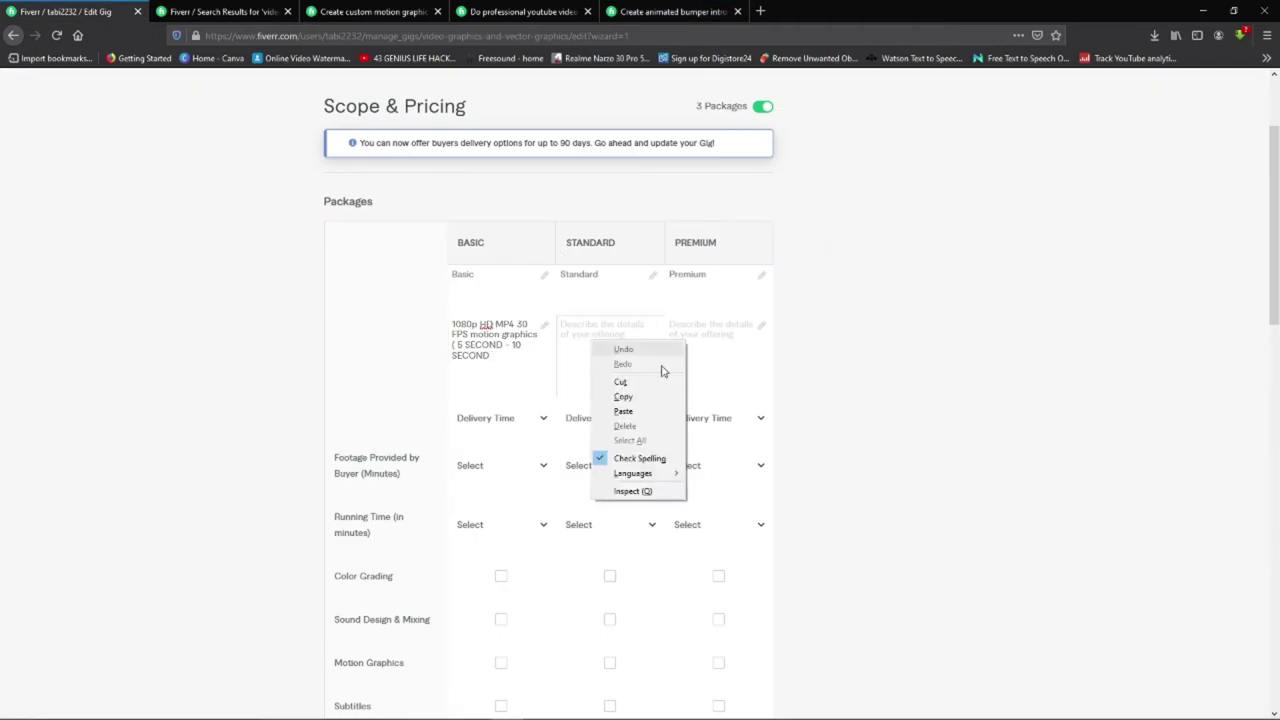
left_click(636, 413)
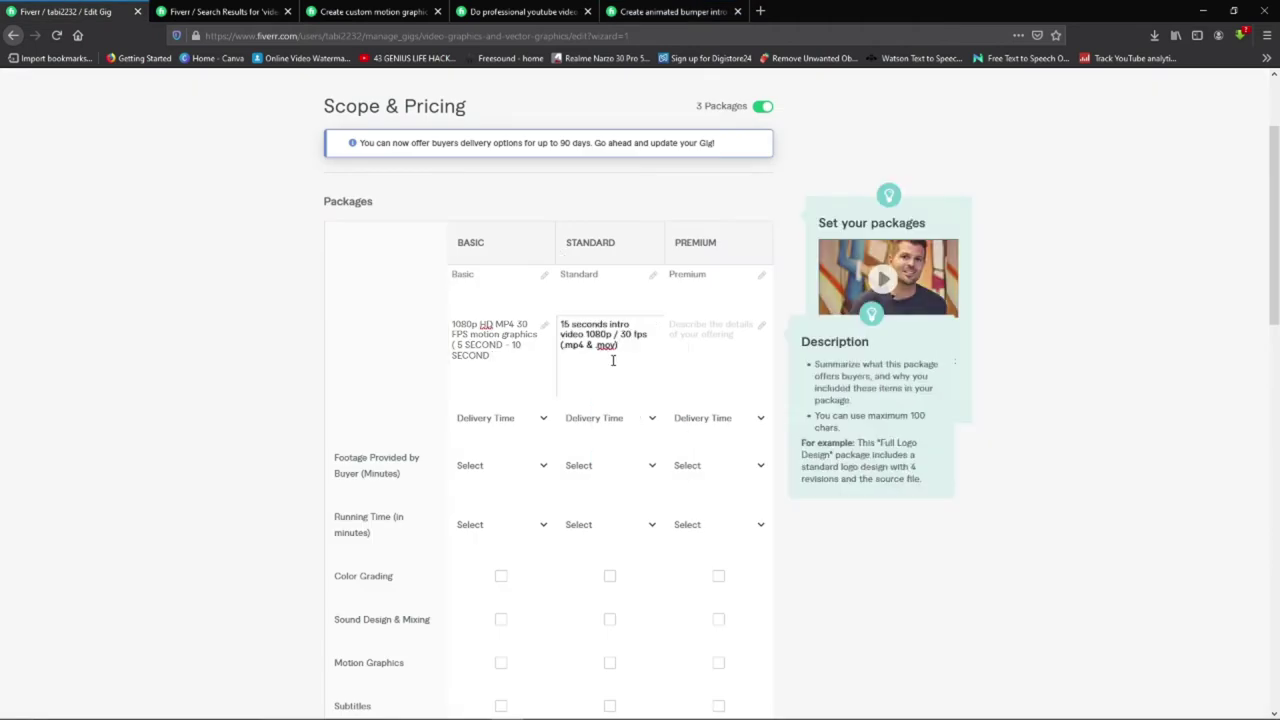
Describe the Premium package as "20 seconds intro video 1920 x 1080 / 30 fps (.mp4 & .mov & .gif)", copied from the bumper intro gig's Premium package
left_click(652, 8)
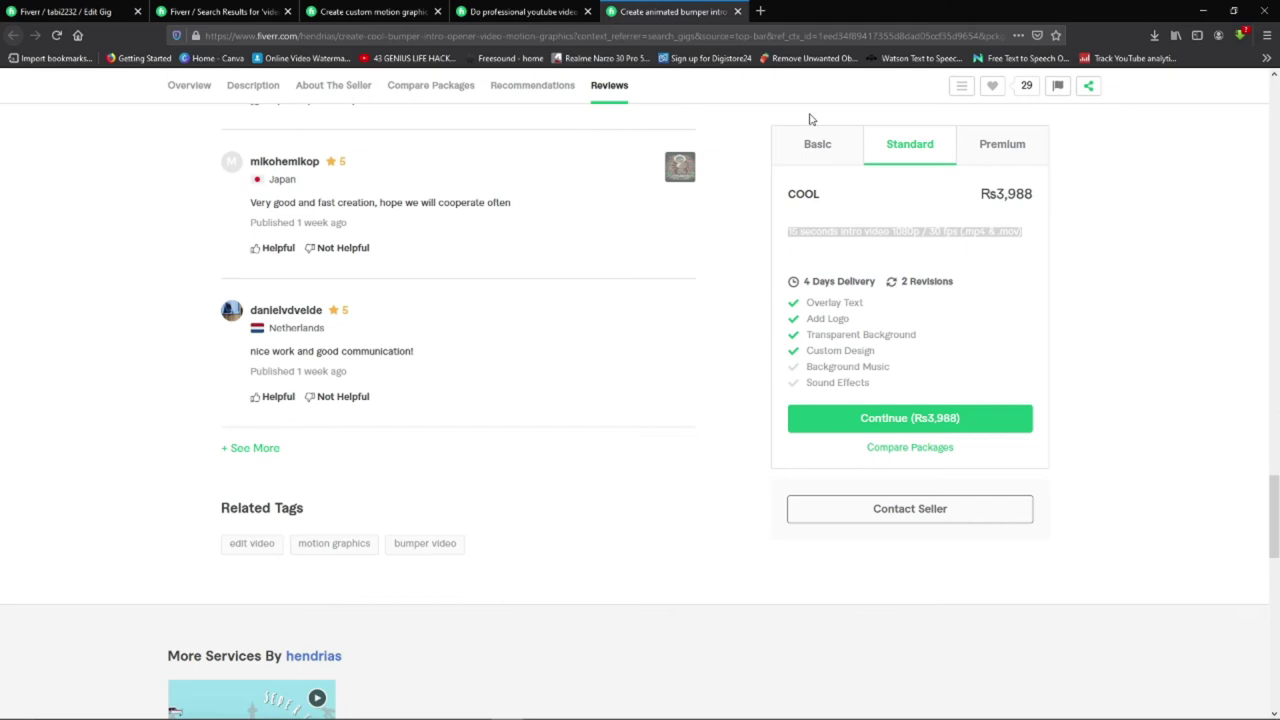
left_click(990, 158)
triple_click(792, 244)
right_click(851, 237)
left_click(862, 243)
left_click(65, 11)
left_click(706, 340)
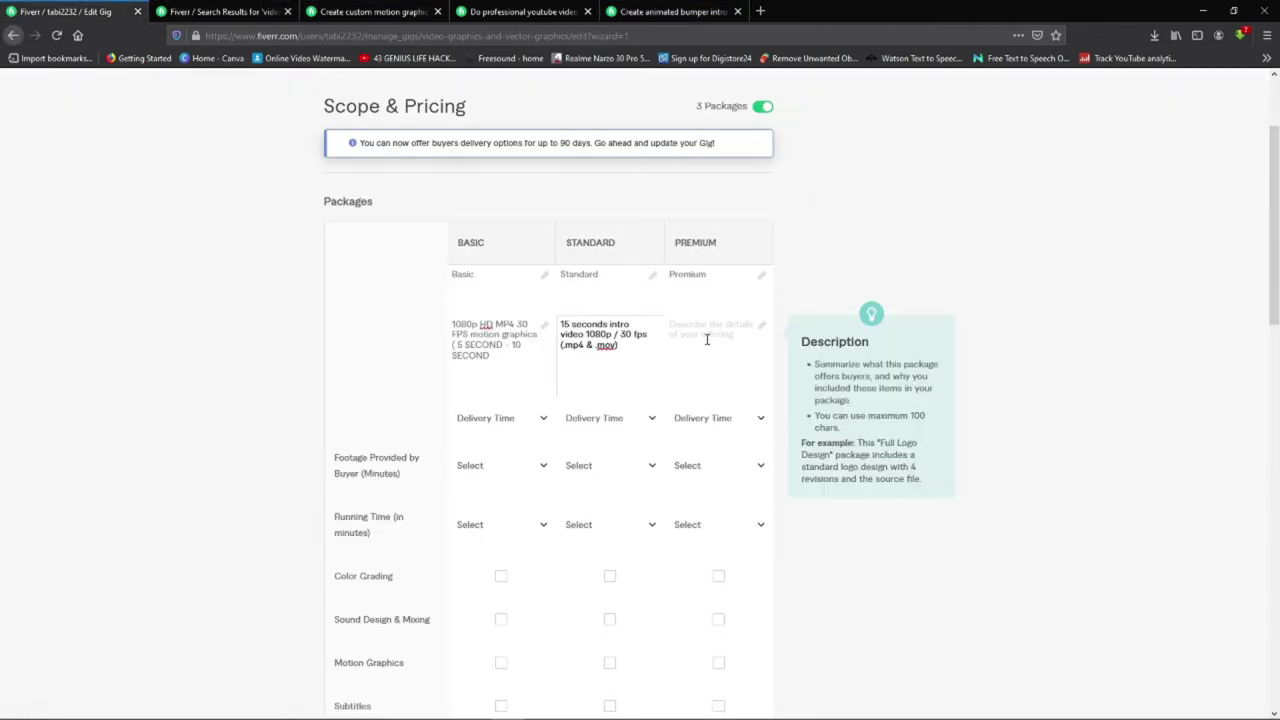
right_click(706, 340)
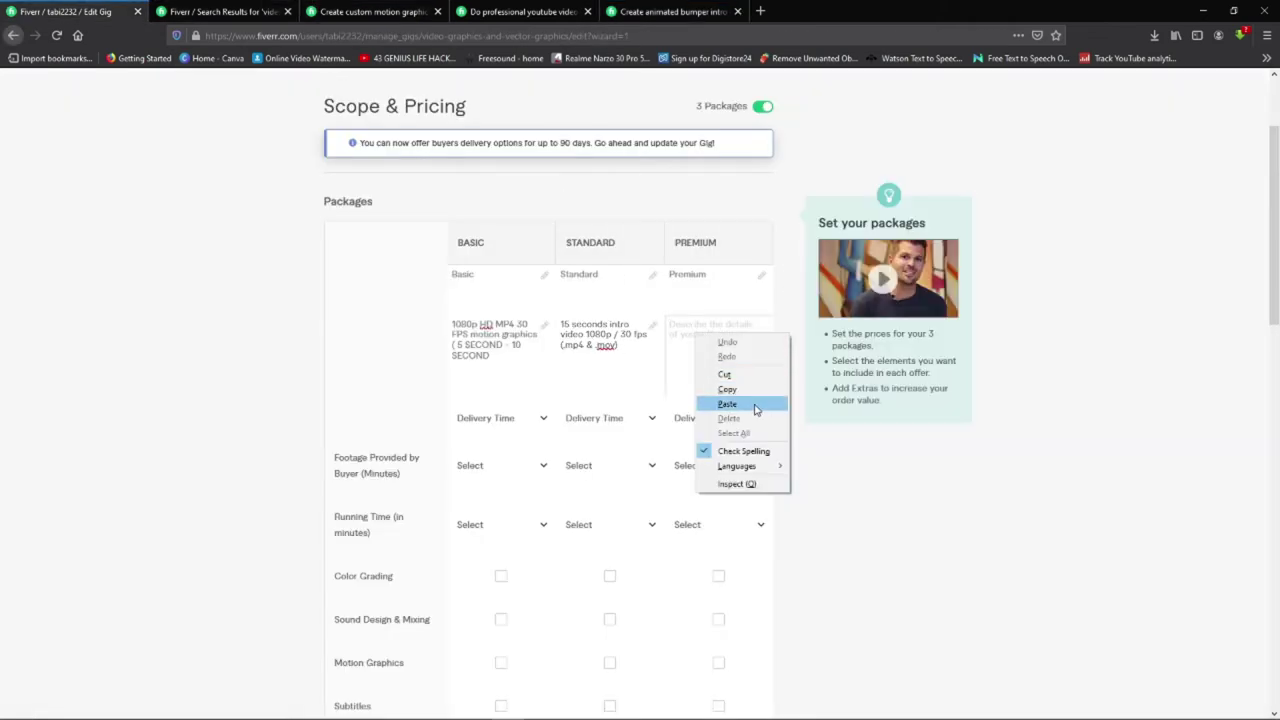
left_click(755, 410)
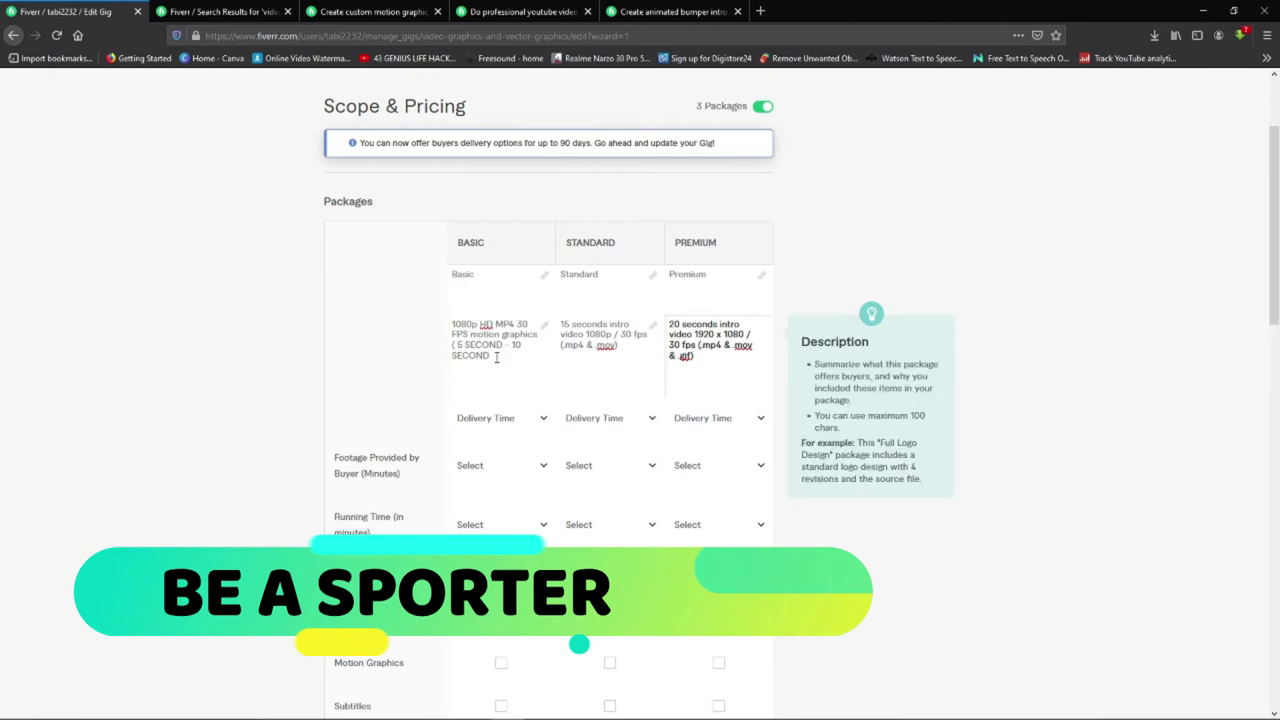
Set the delivery times to 1 day for Basic, 2 days for Standard and 3 days for Premium
left_click(541, 419)
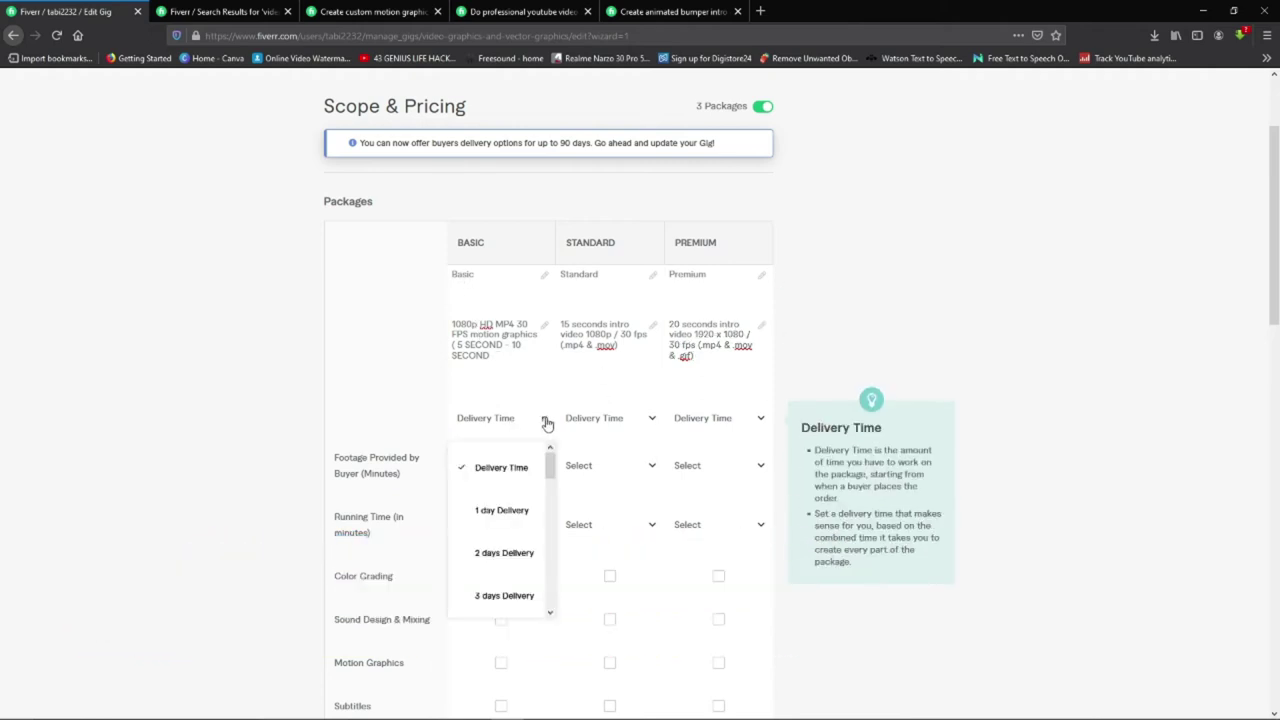
left_click(524, 511)
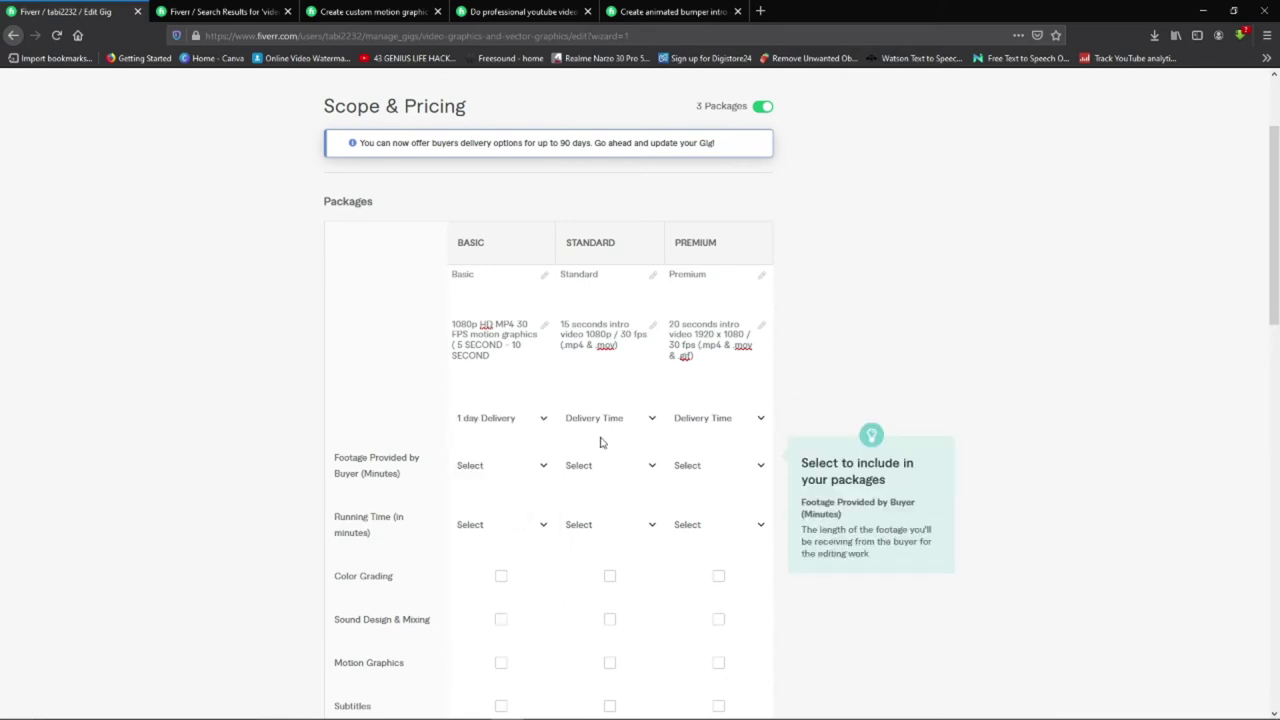
left_click(627, 420)
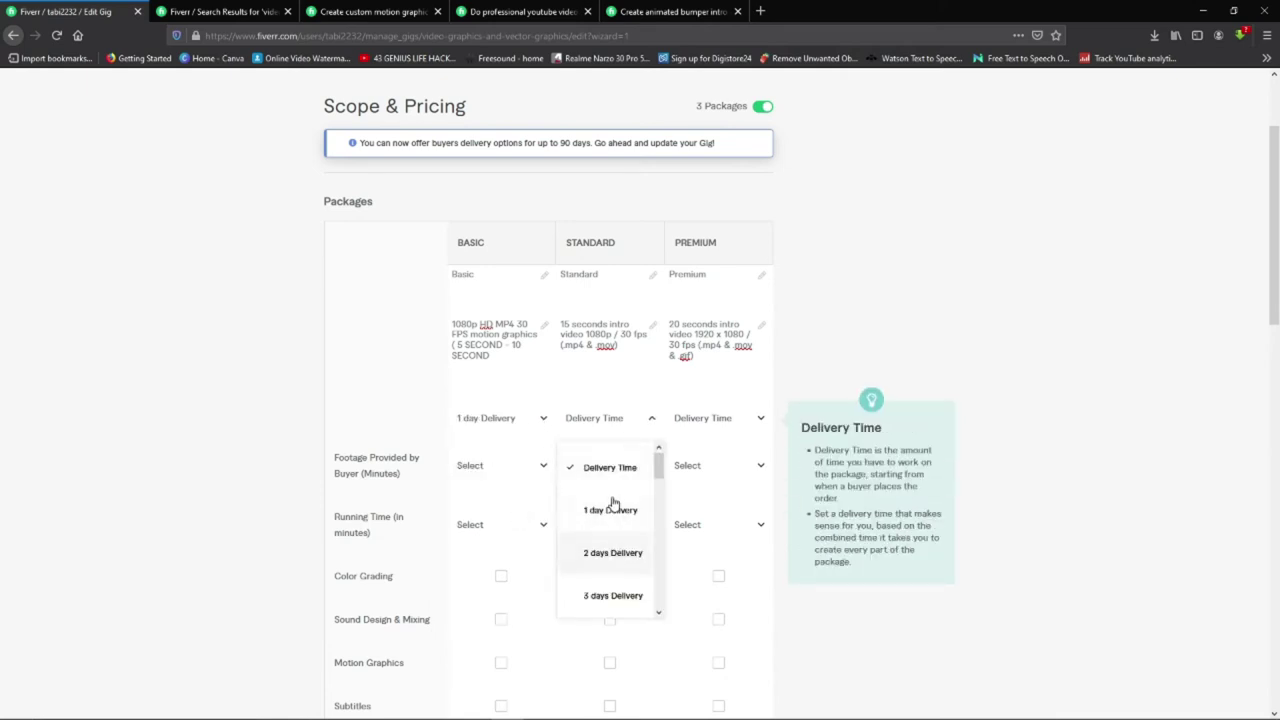
left_click(620, 552)
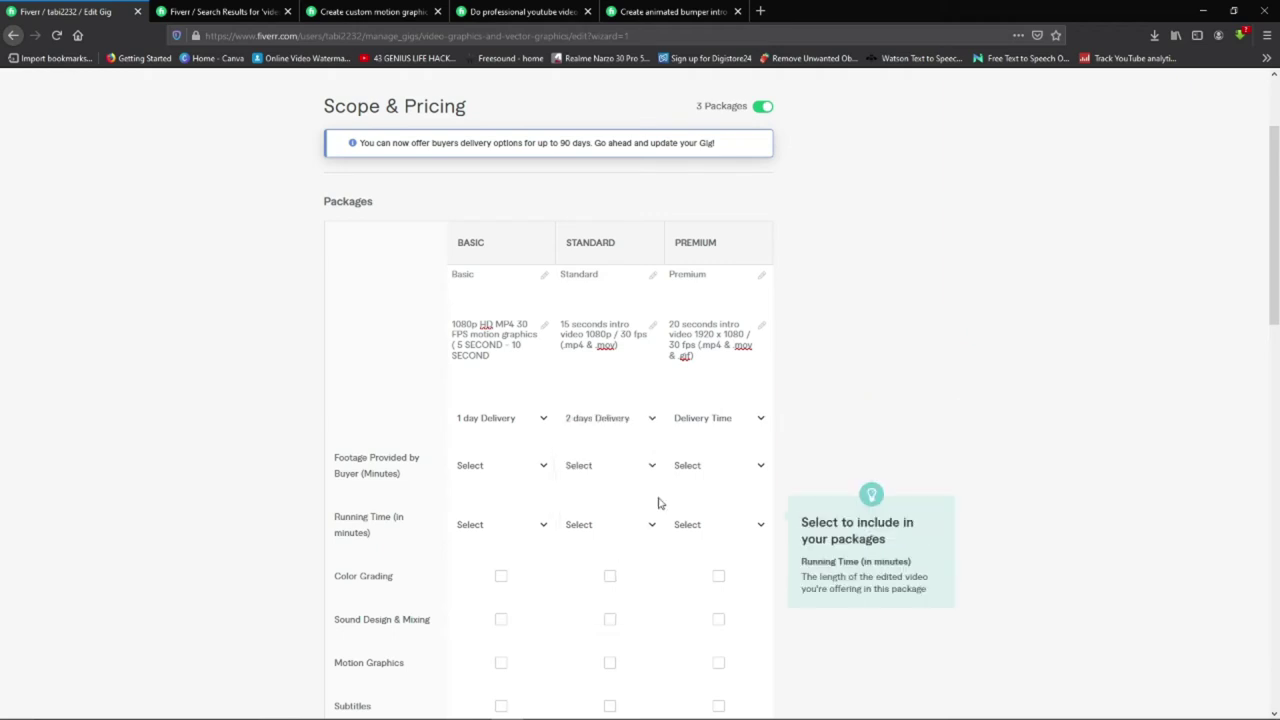
left_click(762, 427)
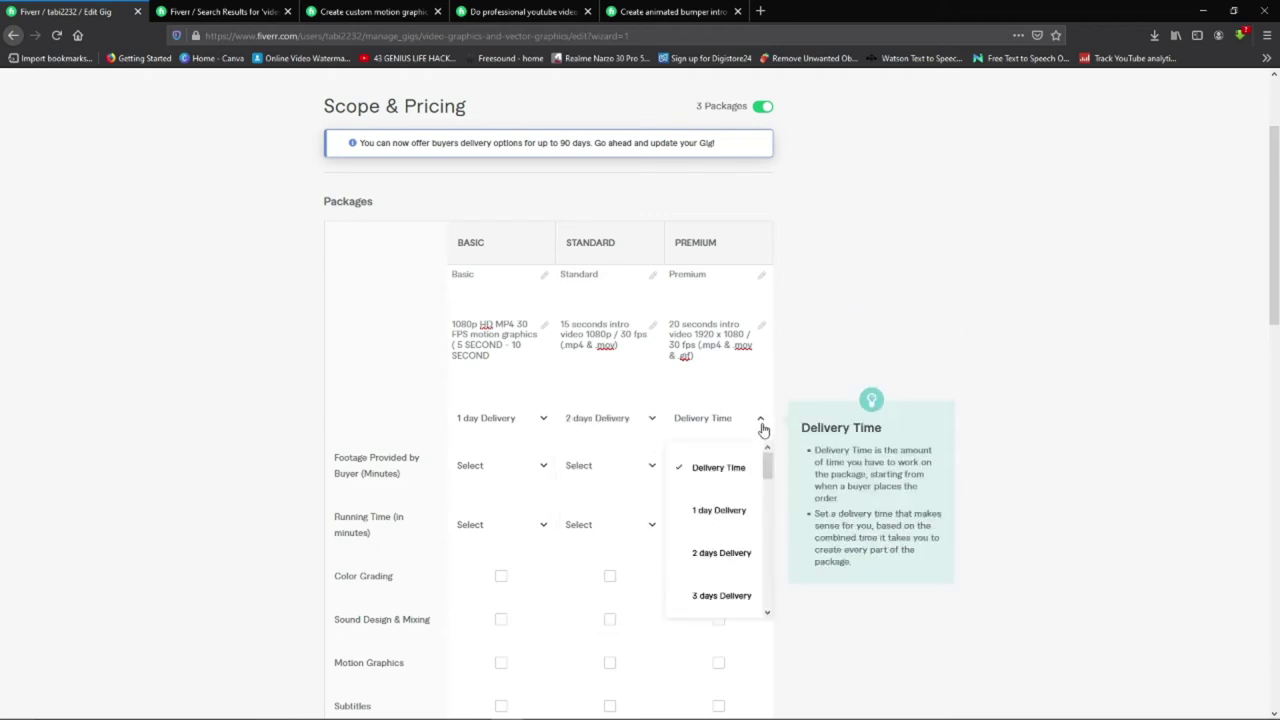
left_click(717, 595)
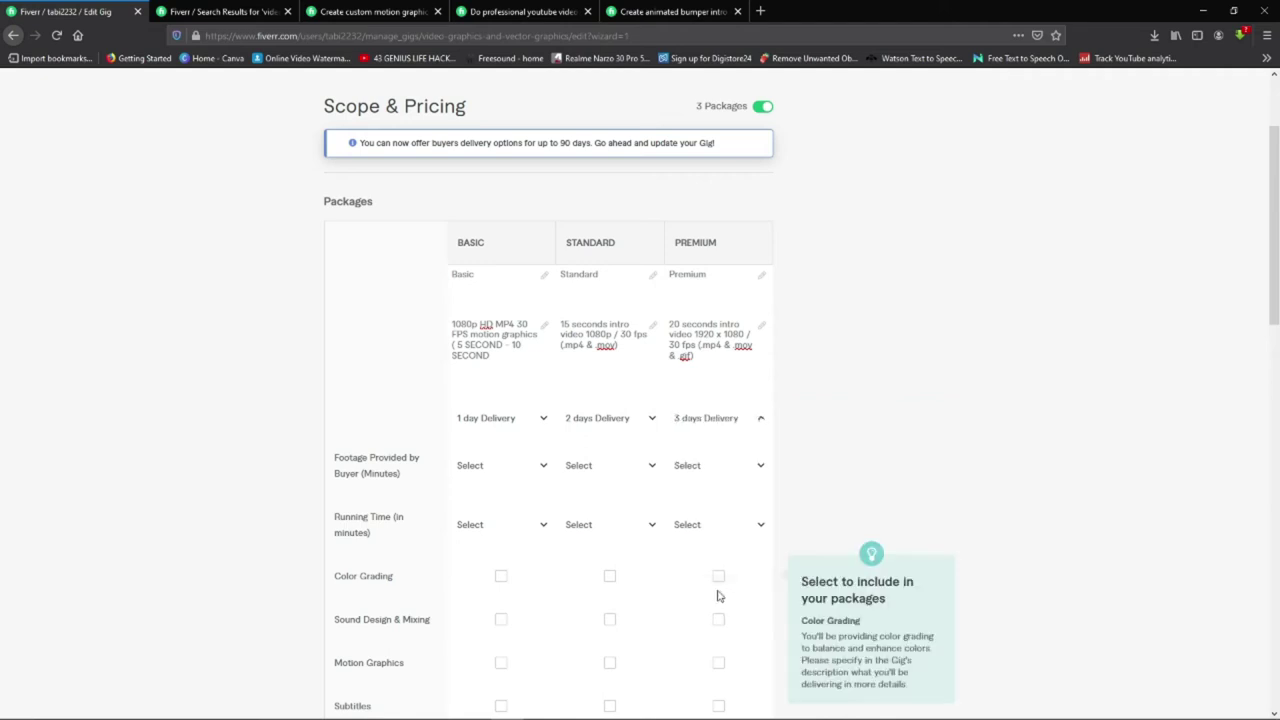
Set the package prices to $10 for Basic and $20 for Standard
left_click_drag(1274, 262, 1278, 352)
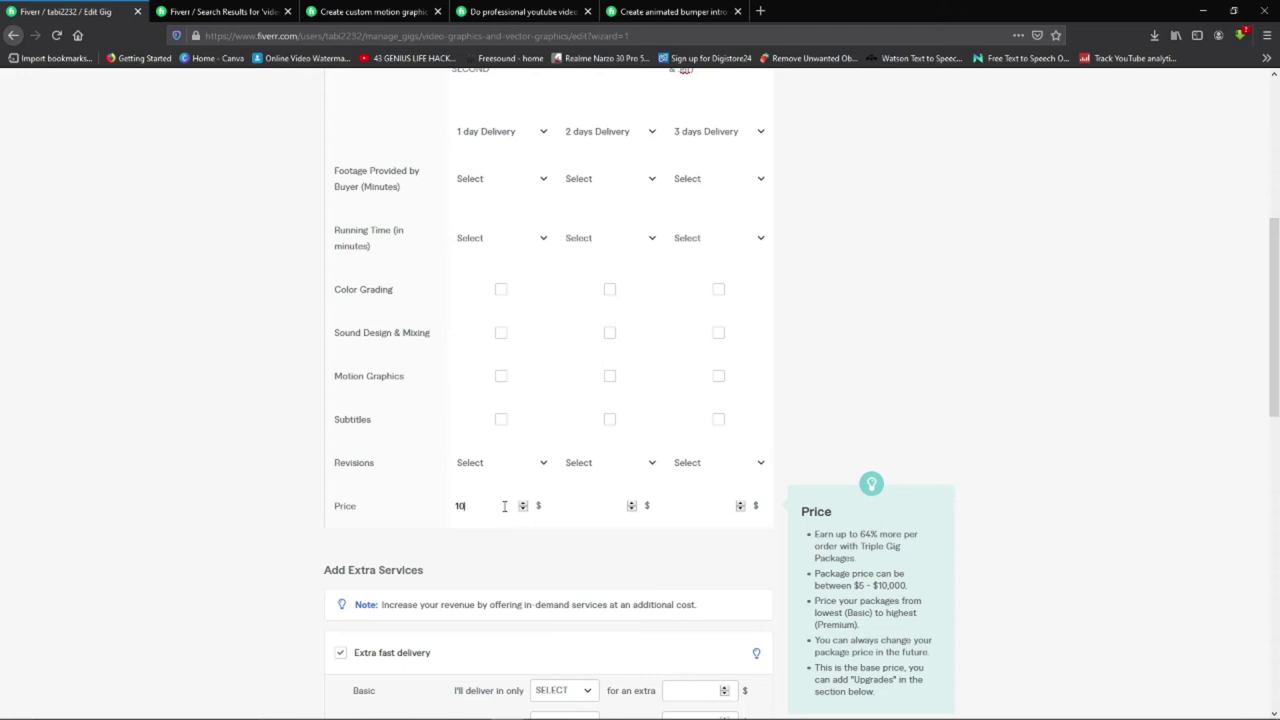
left_click(575, 505)
left_click_drag(1275, 347, 1275, 305)
scroll(1003, 409, "down", 3)
left_click(578, 466)
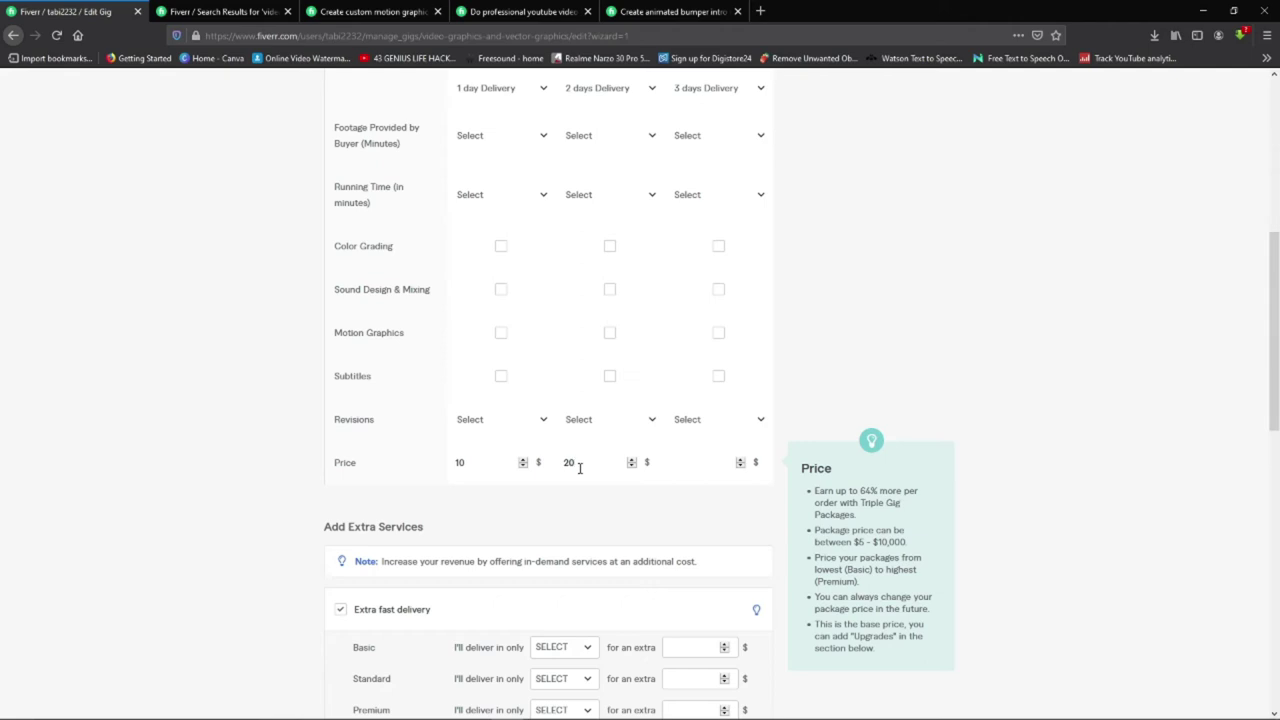
Set the Premium package price to $30, turn off the Additional Revision and Subtitles extra services, and save the pricing
left_click(694, 457)
type("30")
left_click_drag(1275, 310, 1276, 483)
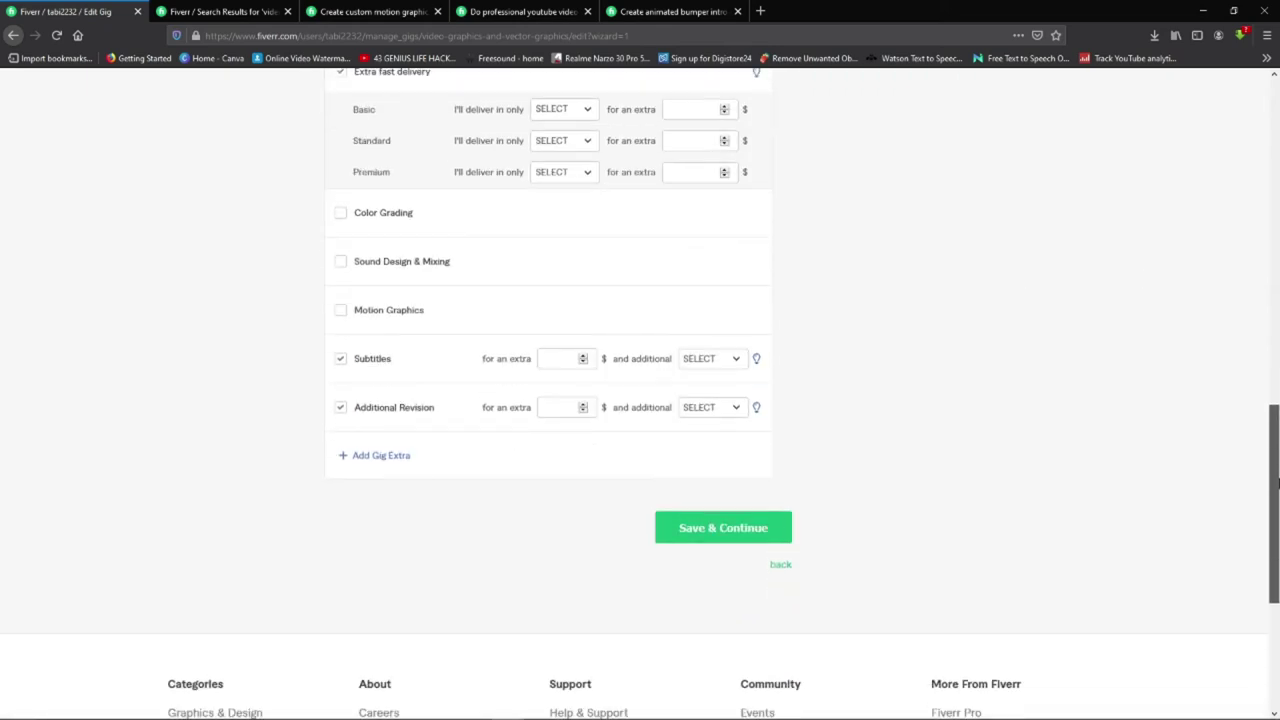
scroll(366, 486, "up", 1)
left_click(340, 458)
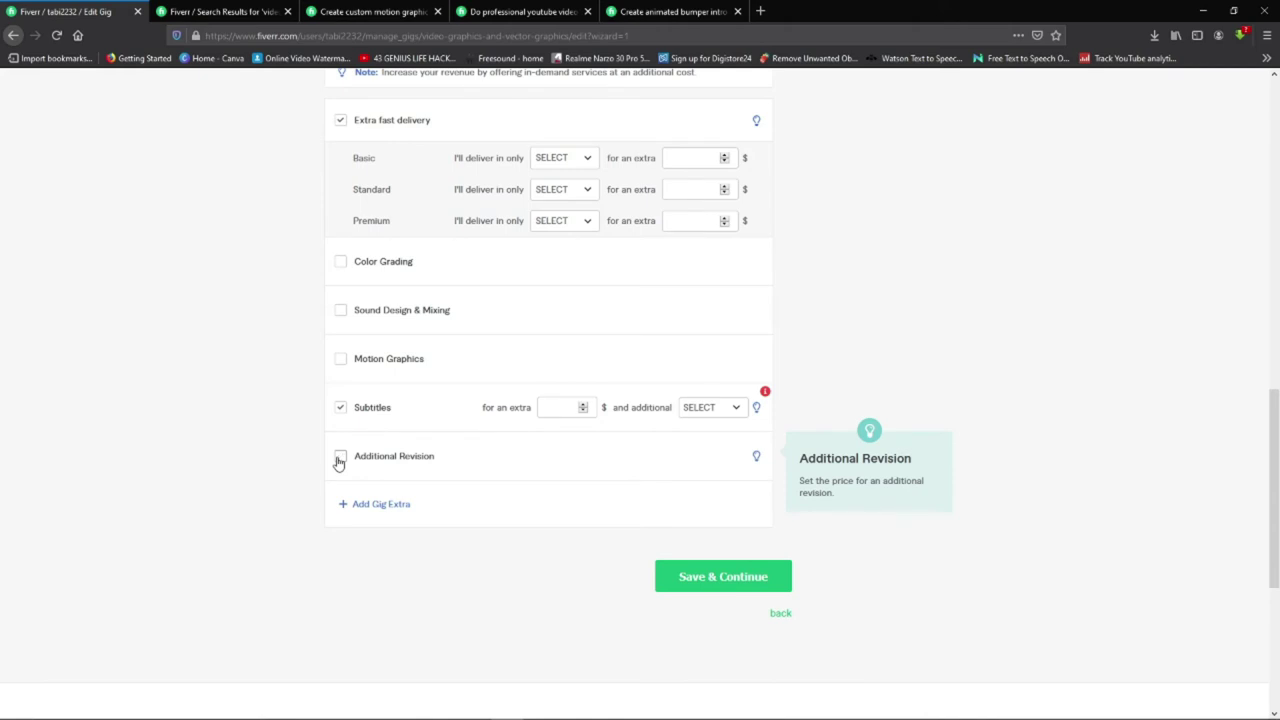
left_click(341, 409)
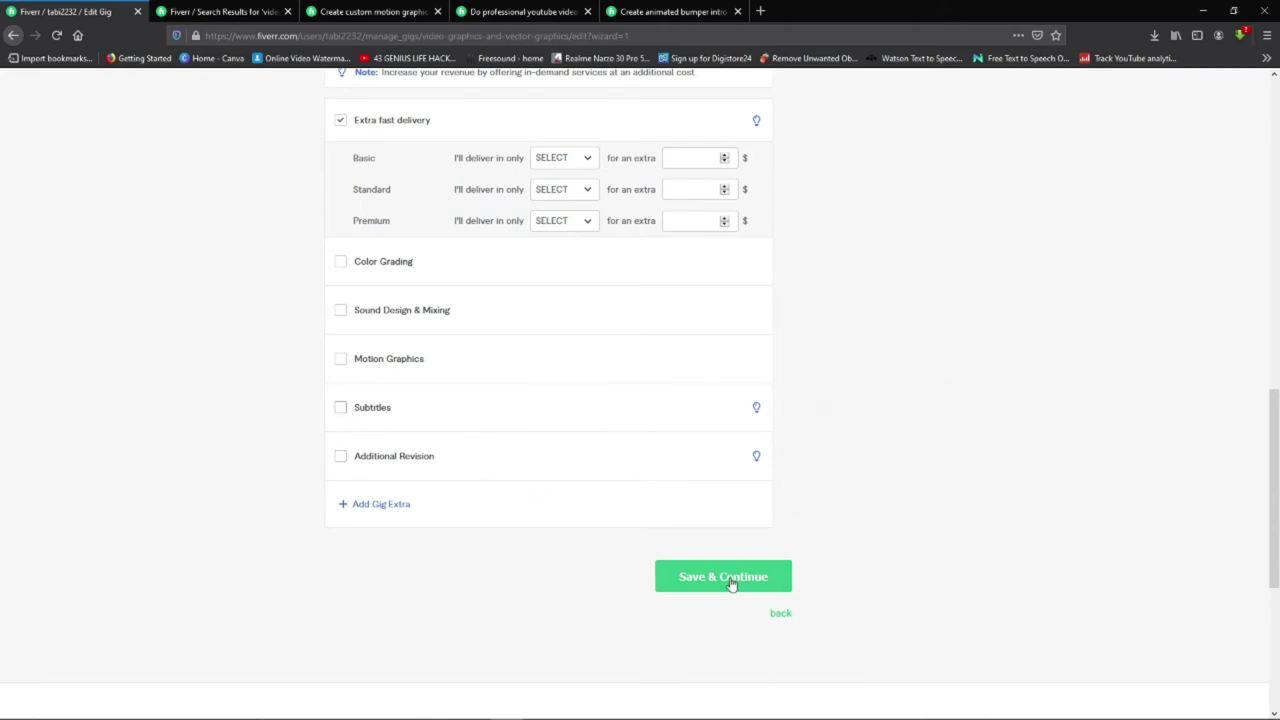
left_click(731, 585)
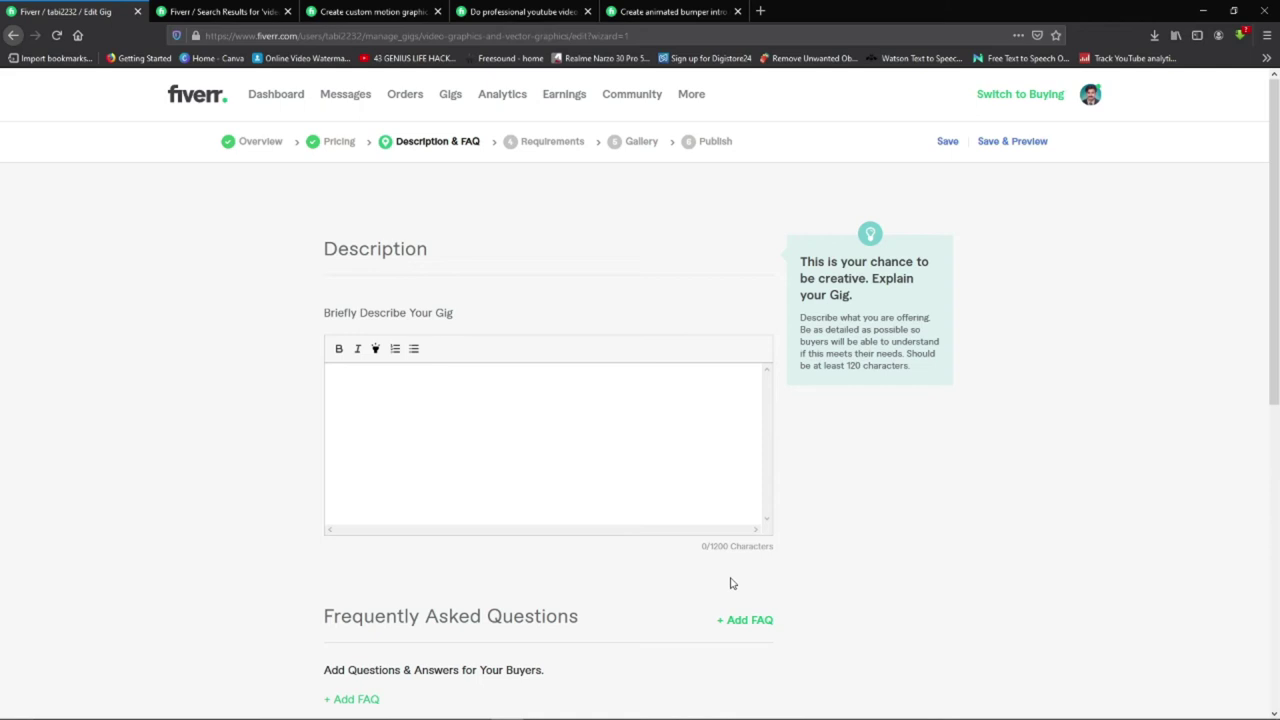
Review the About This Gig descriptions of the animated bumper intro gig and the professional YouTube video editing gig
left_click(670, 11)
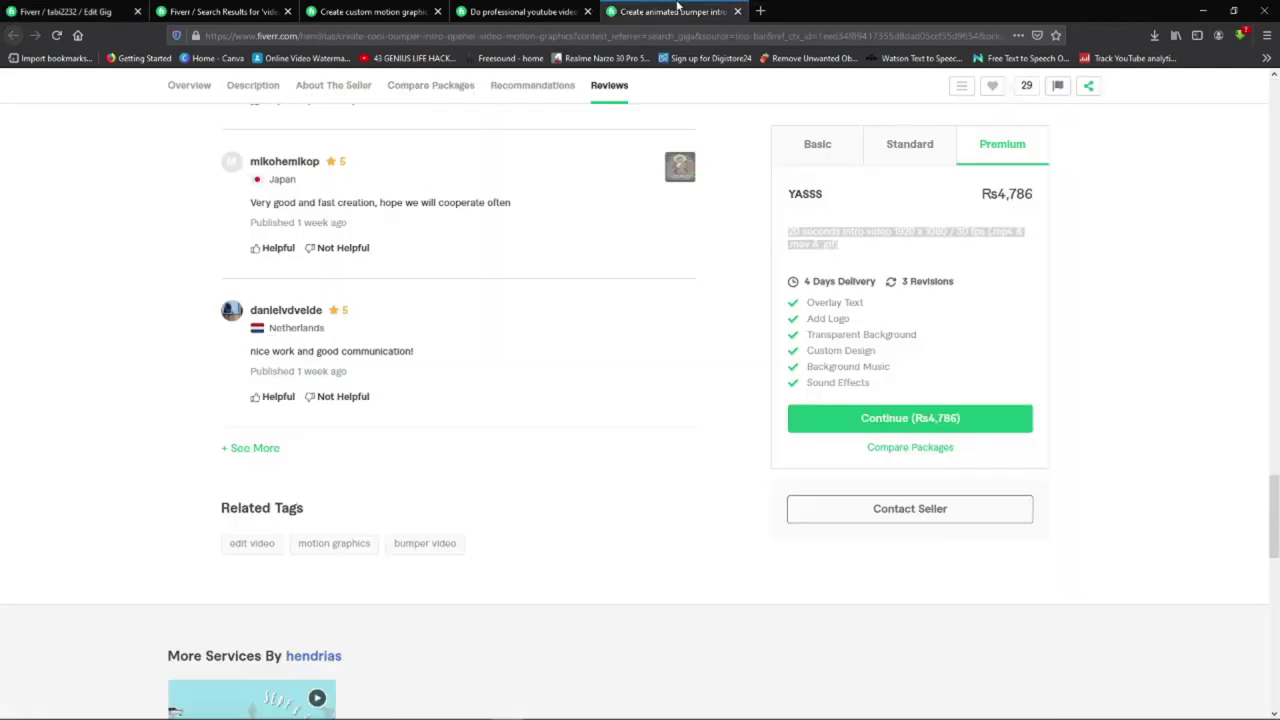
left_click_drag(1274, 520, 1276, 211)
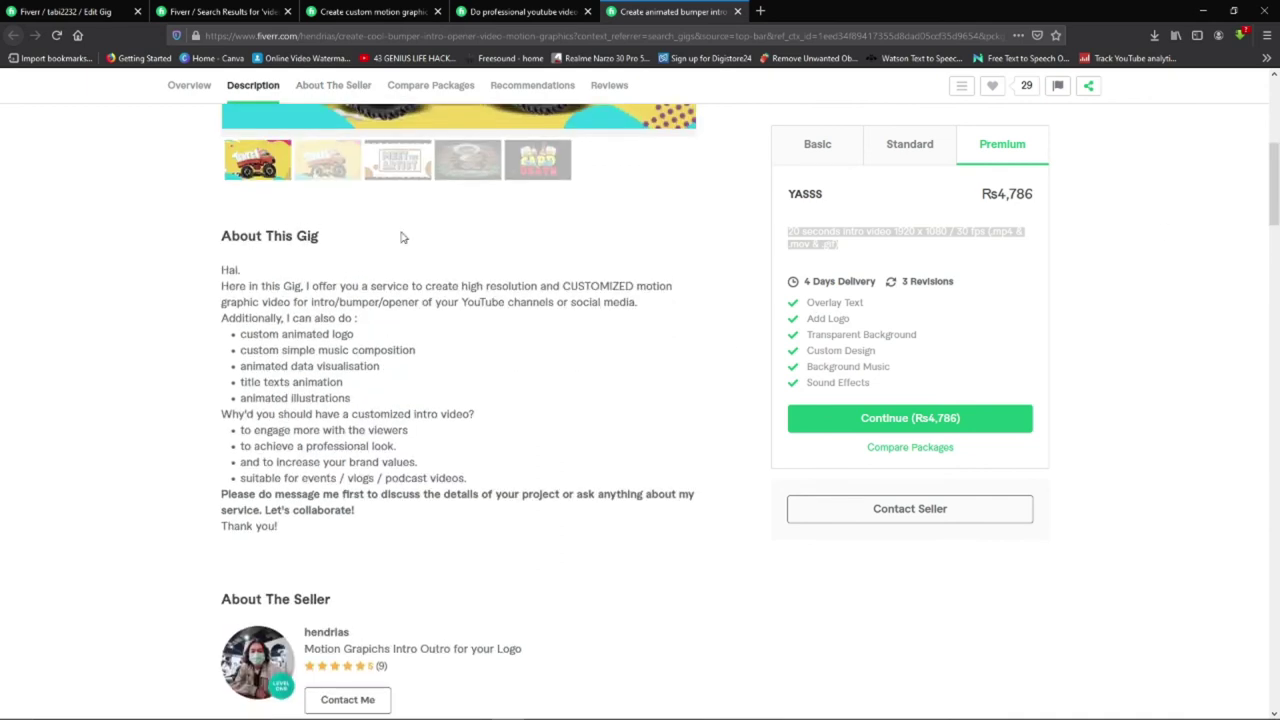
left_click(490, 11)
left_click_drag(1275, 142, 1277, 222)
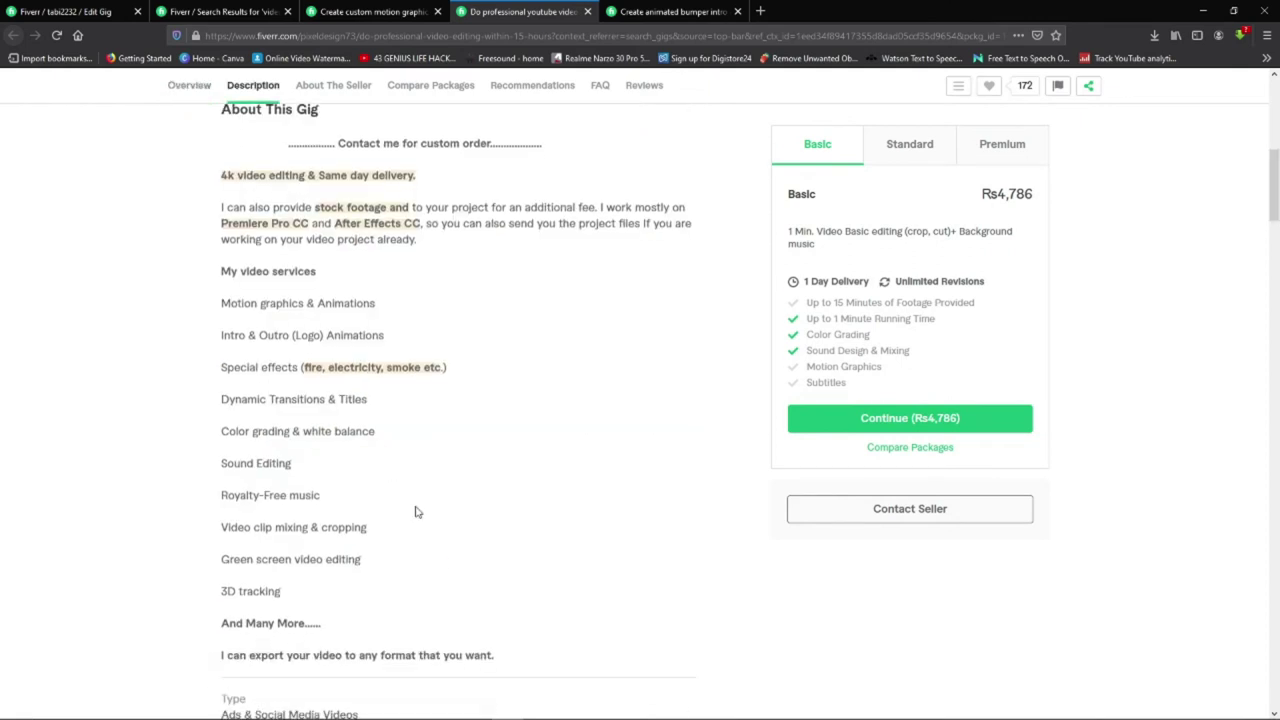
Paste the prepared gig description, running from "Our listed PACKS are the best reference" to "We're online 24/7.", and save it without adding FAQs
left_click(75, 8)
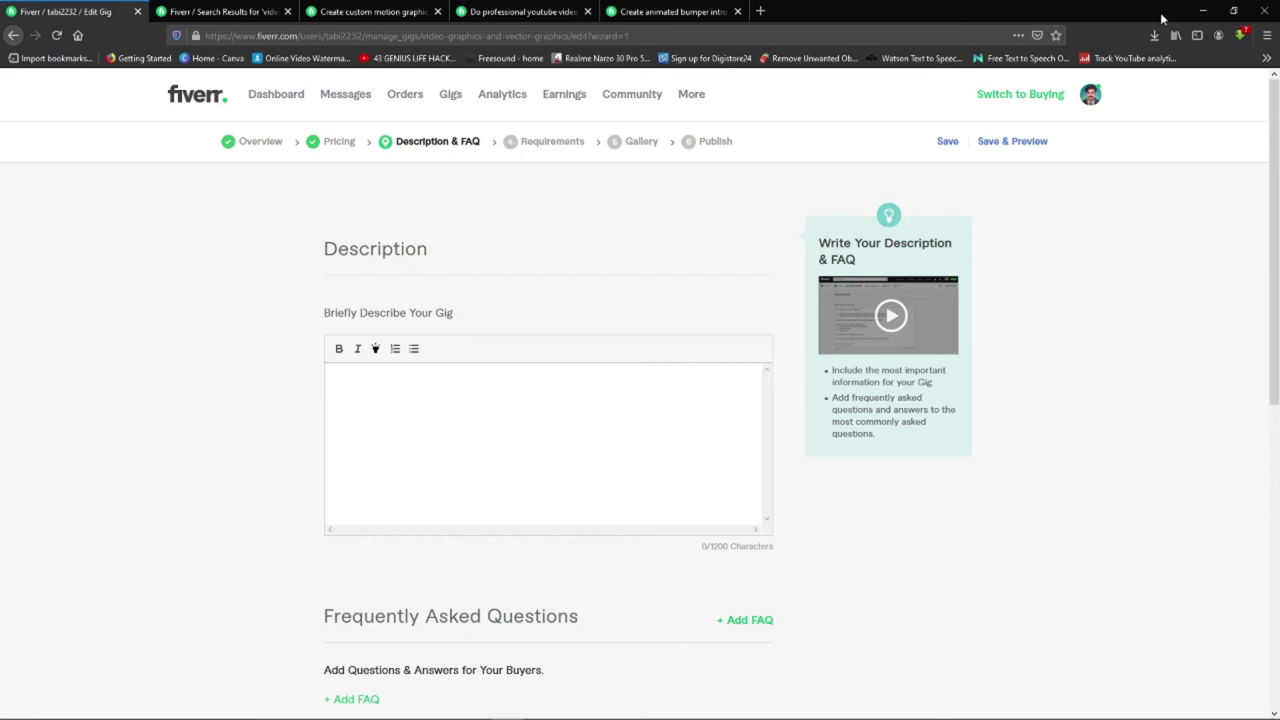
key("ctrl+v")
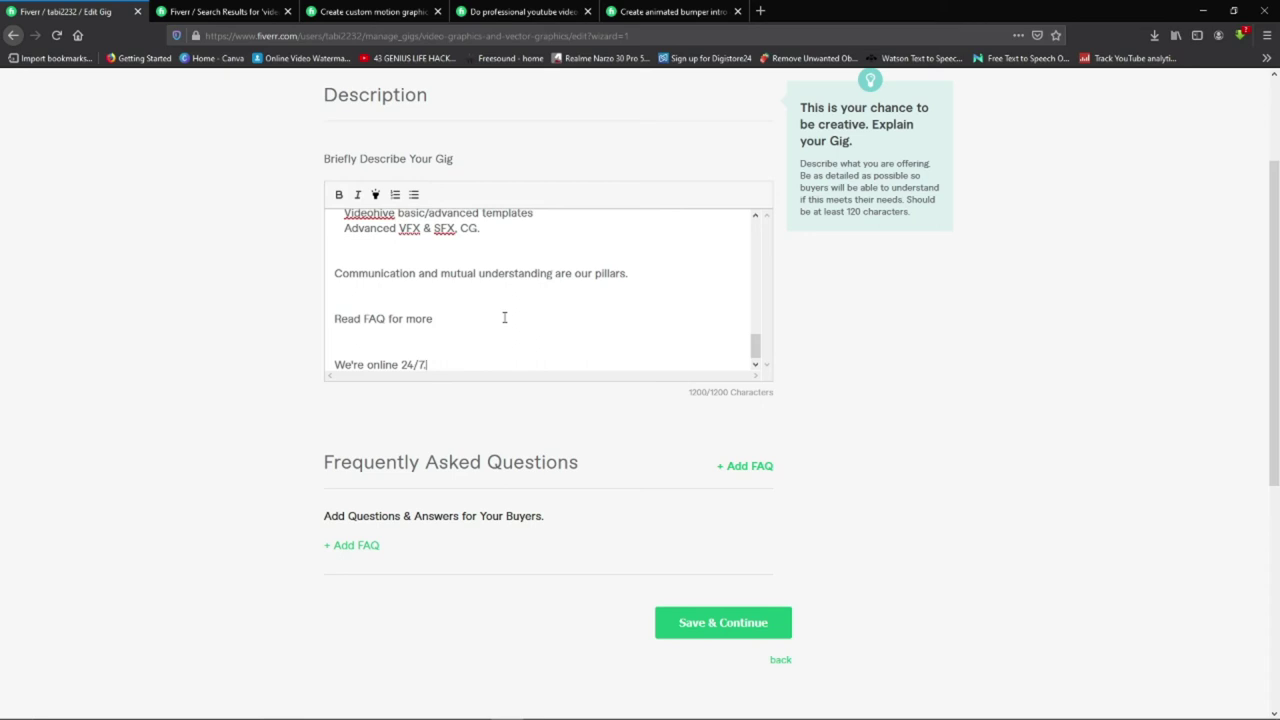
left_click_drag(756, 347, 766, 293)
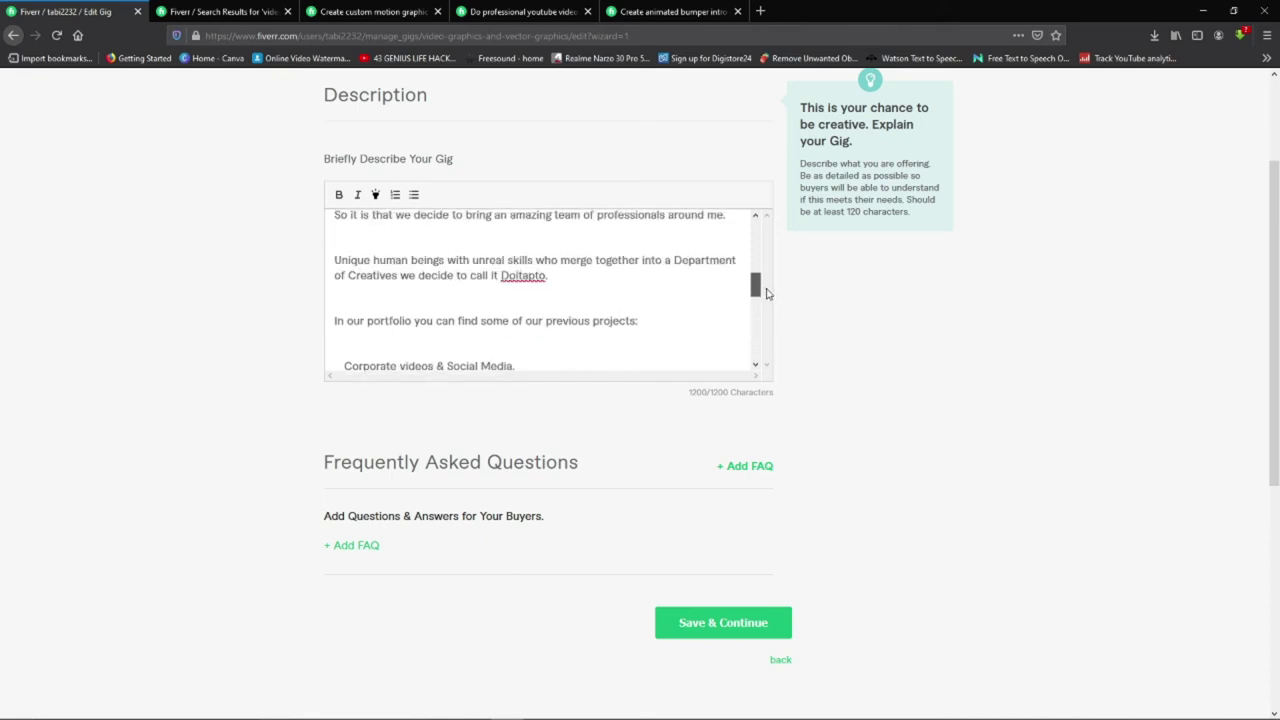
left_click_drag(766, 293, 758, 236)
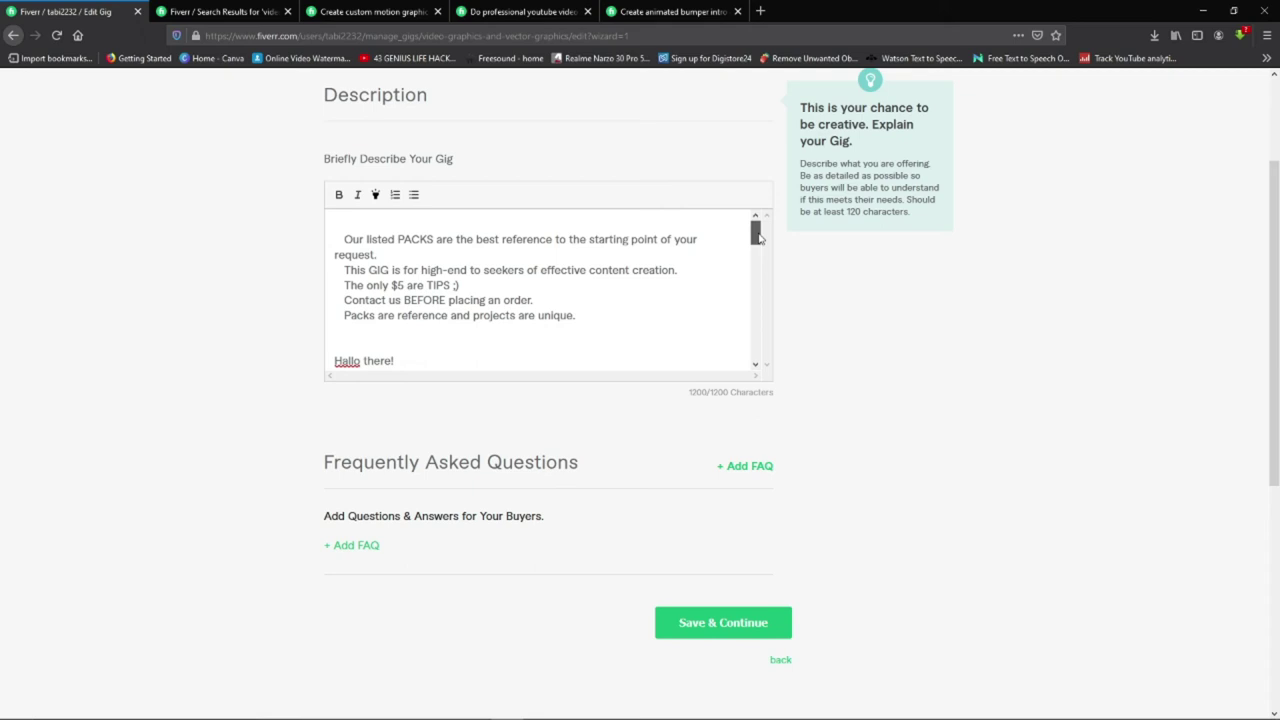
left_click_drag(758, 236, 760, 248)
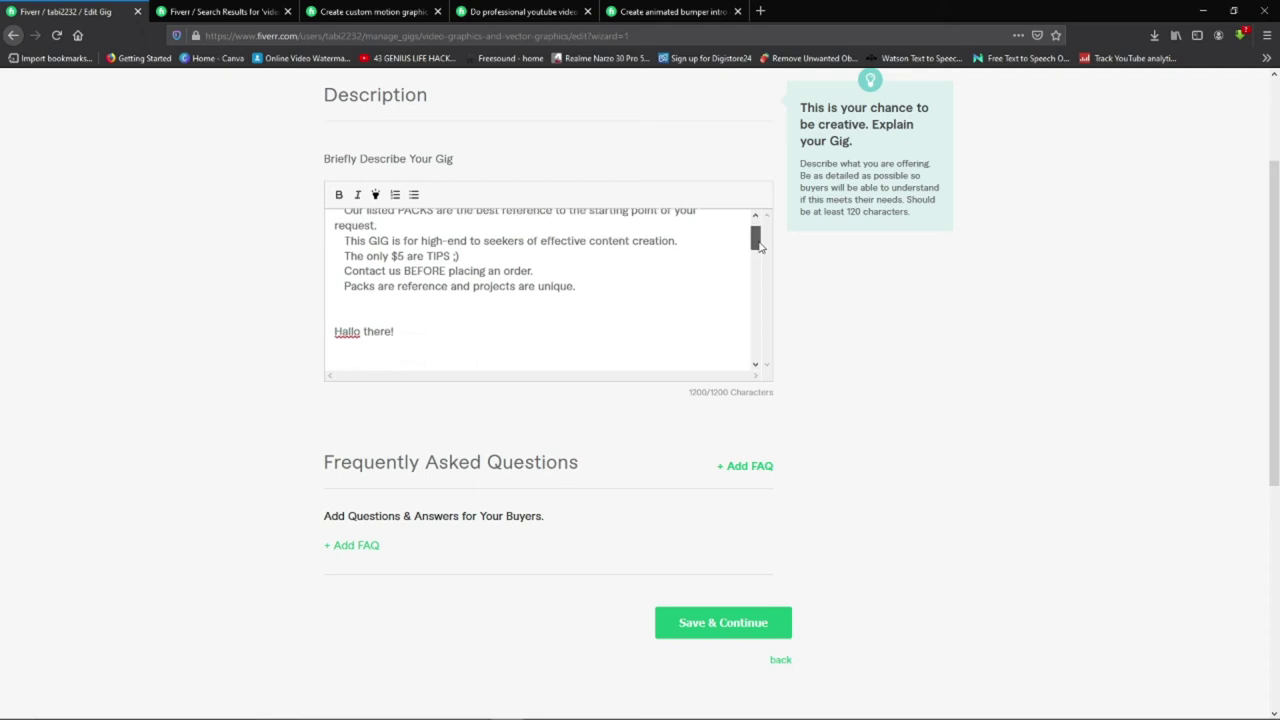
left_click_drag(759, 245, 760, 350)
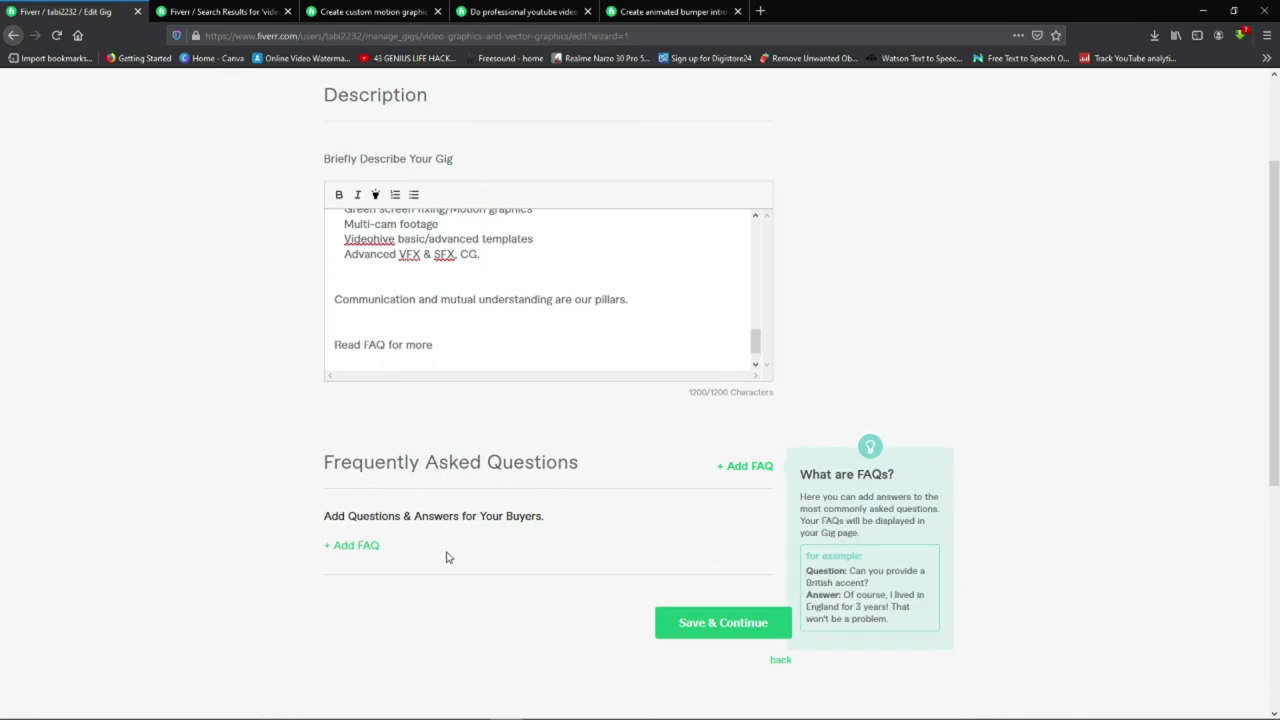
left_click(715, 628)
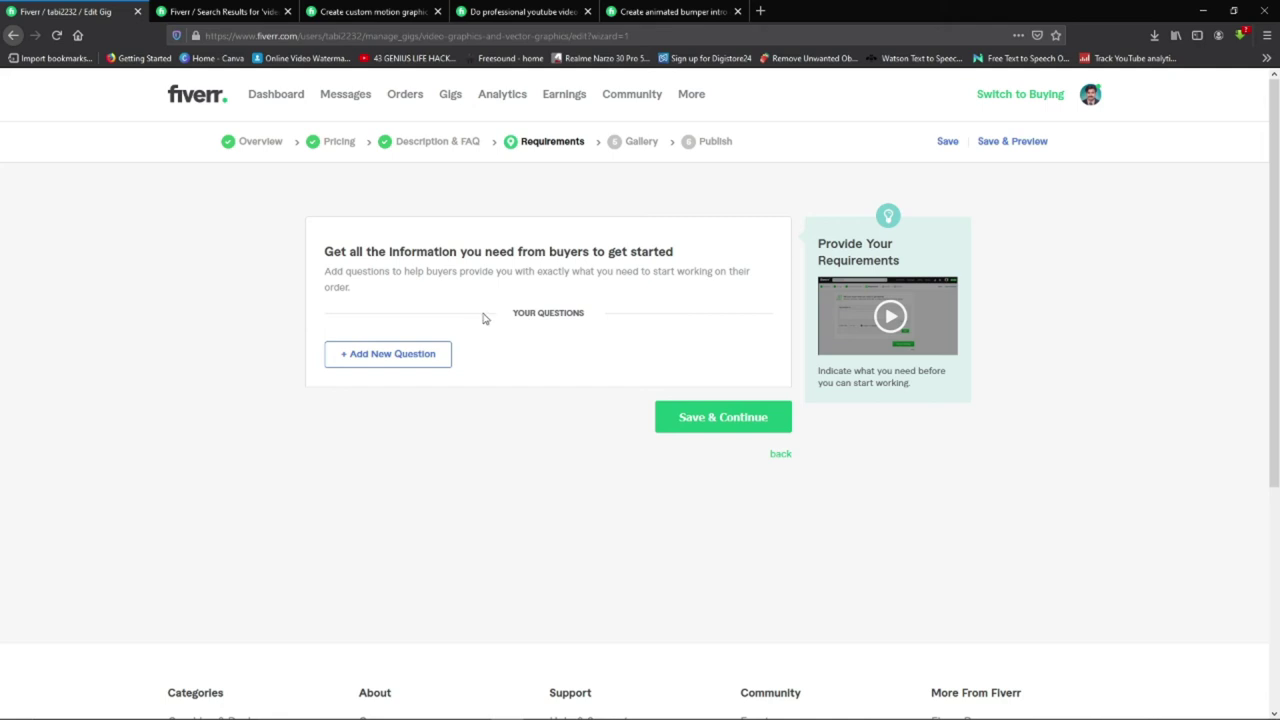
Add a required free-text buyer question reading "whats is your video about" and save the gig requirements
left_click(375, 355)
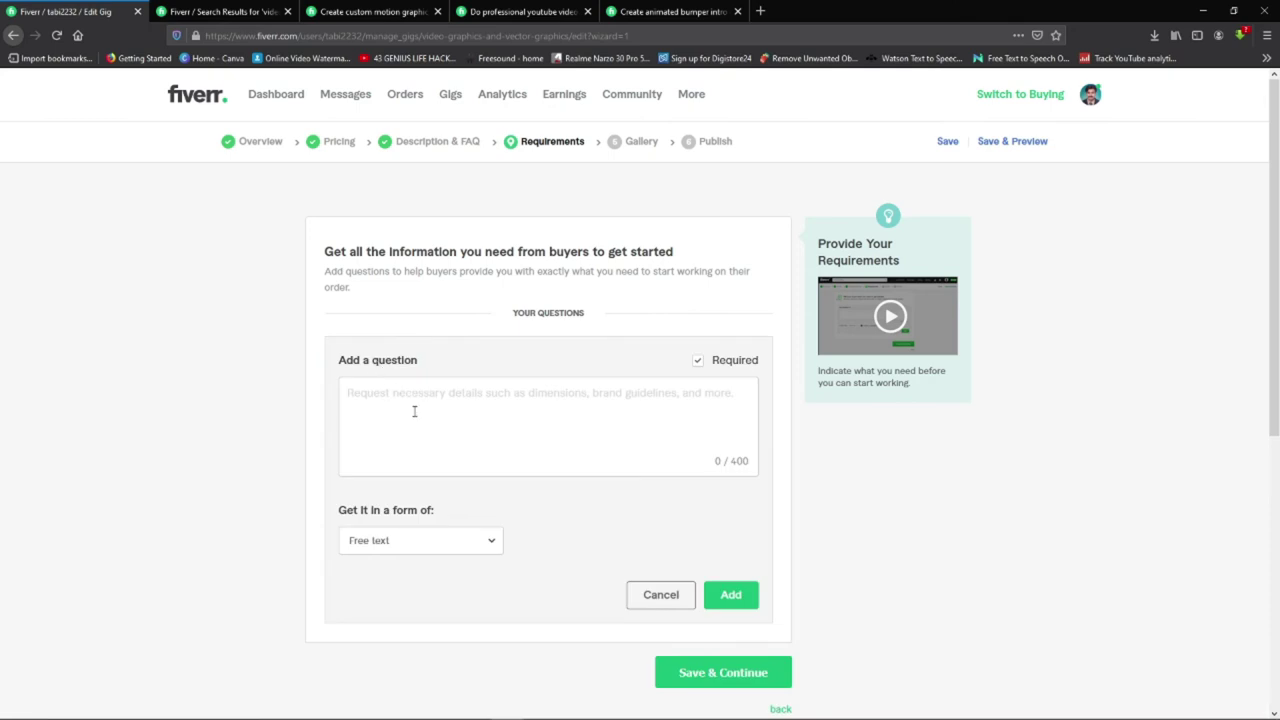
left_click(435, 405)
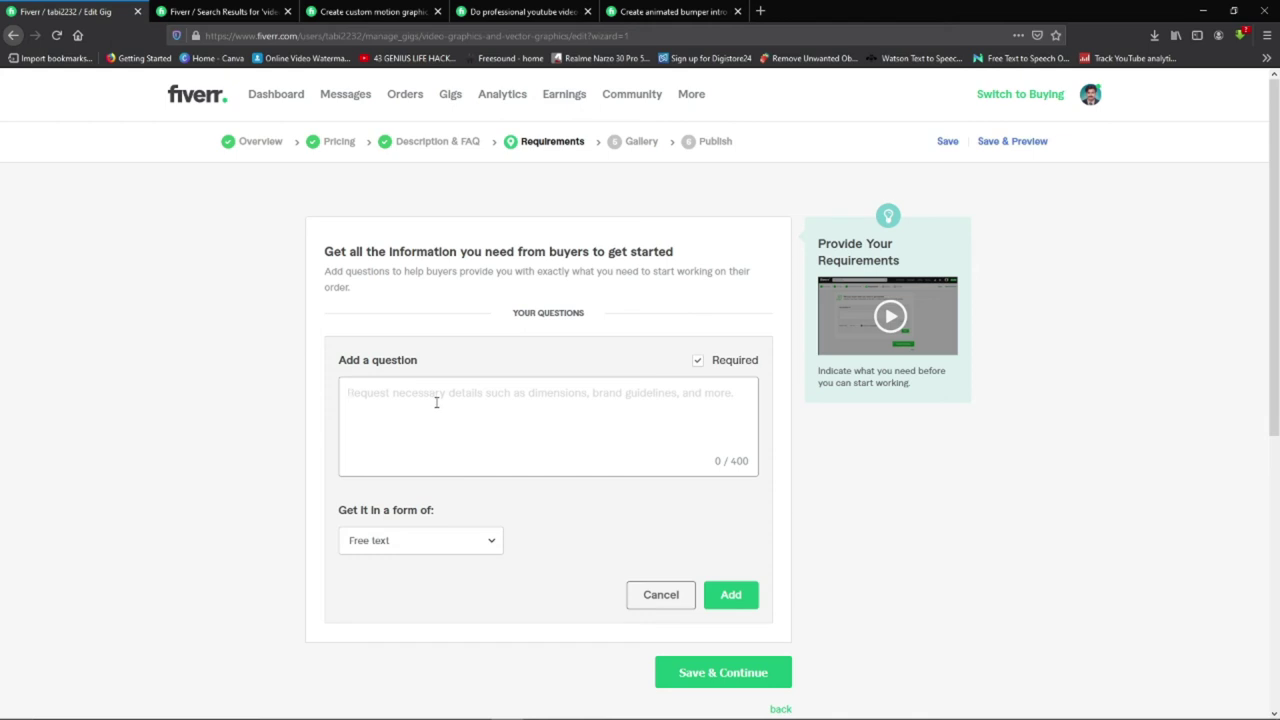
type("whats is your video about")
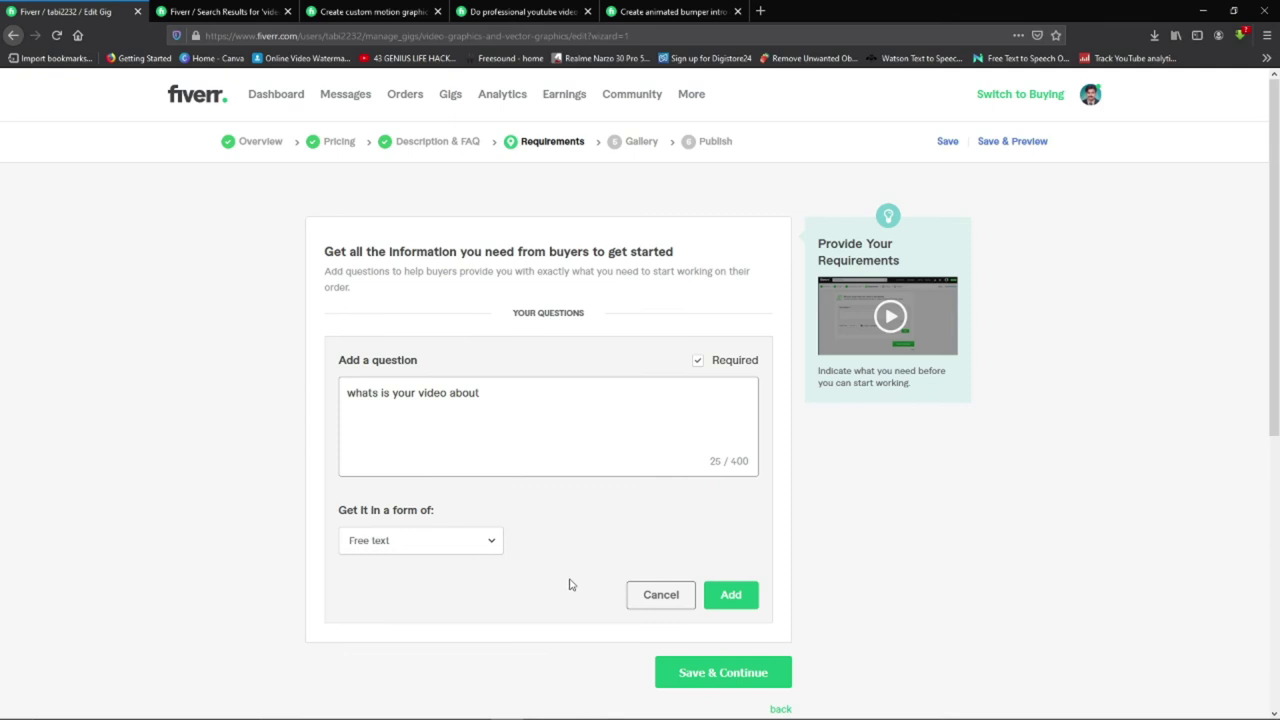
left_click(731, 595)
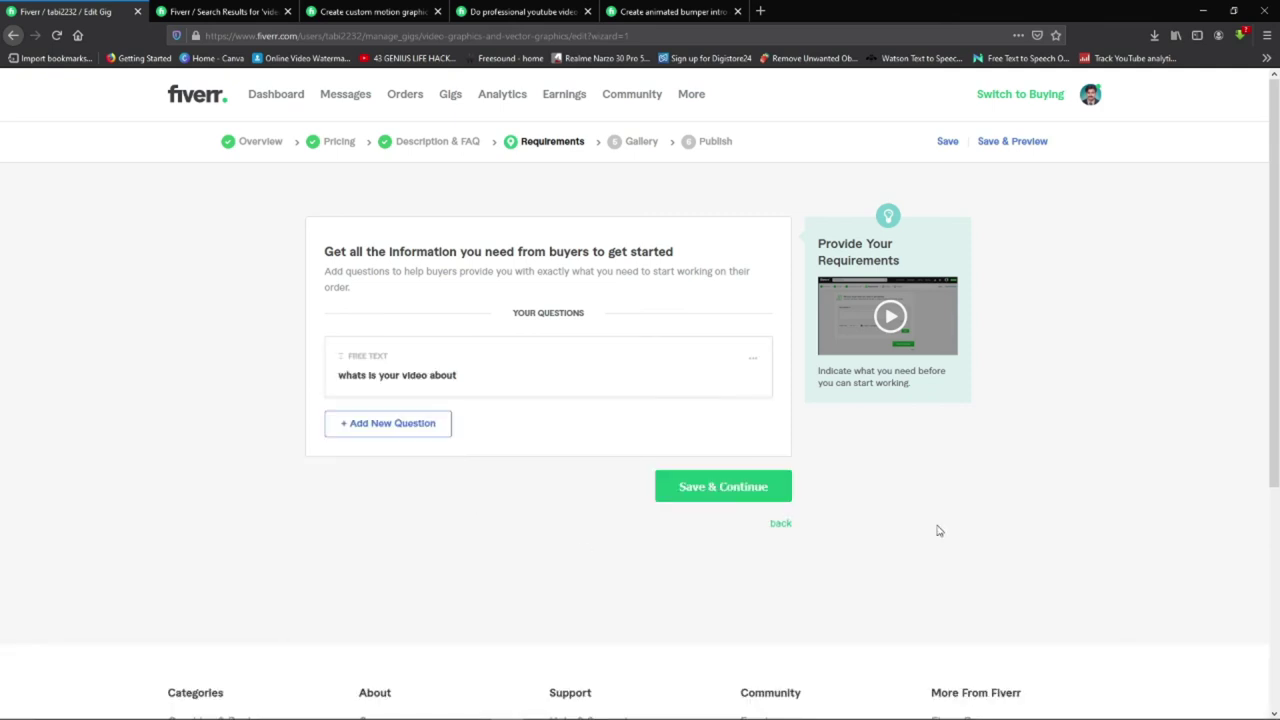
left_click(743, 494)
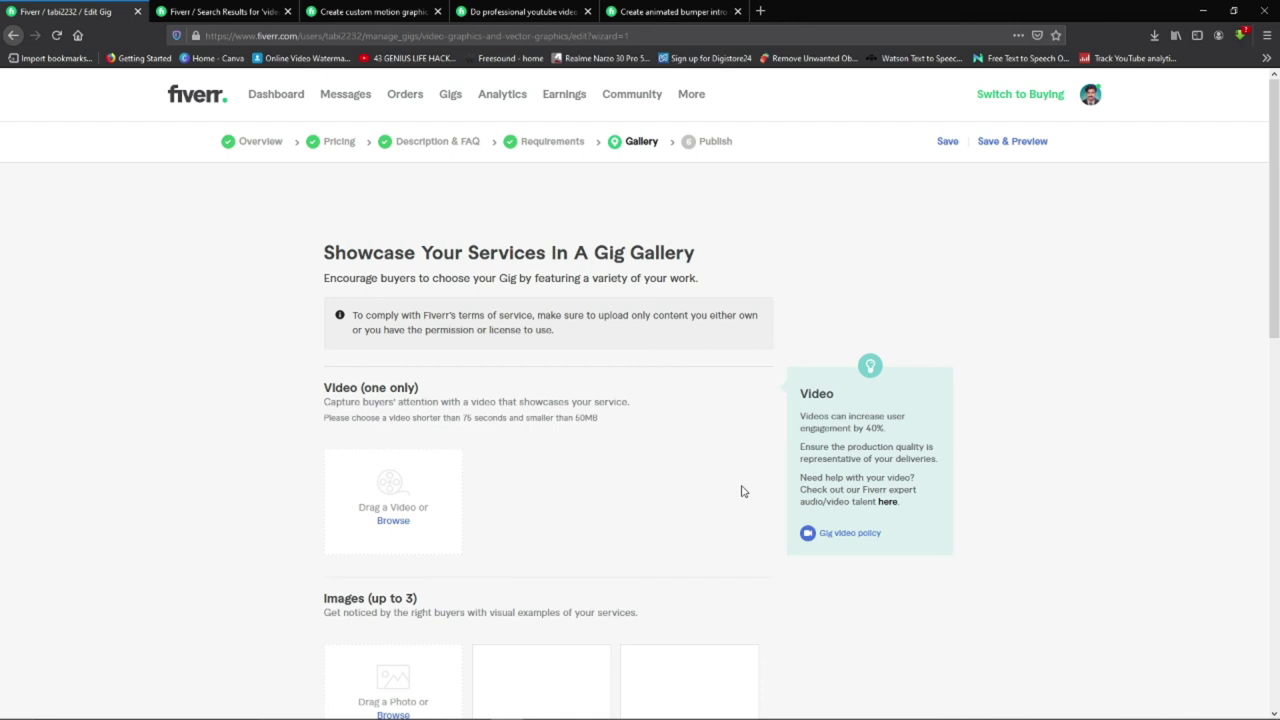
Add the graphic design image and the Polygon - 6824.mp4 video to the gig gallery, accept the ownership declaration, and save
scroll(743, 491, "down", 4)
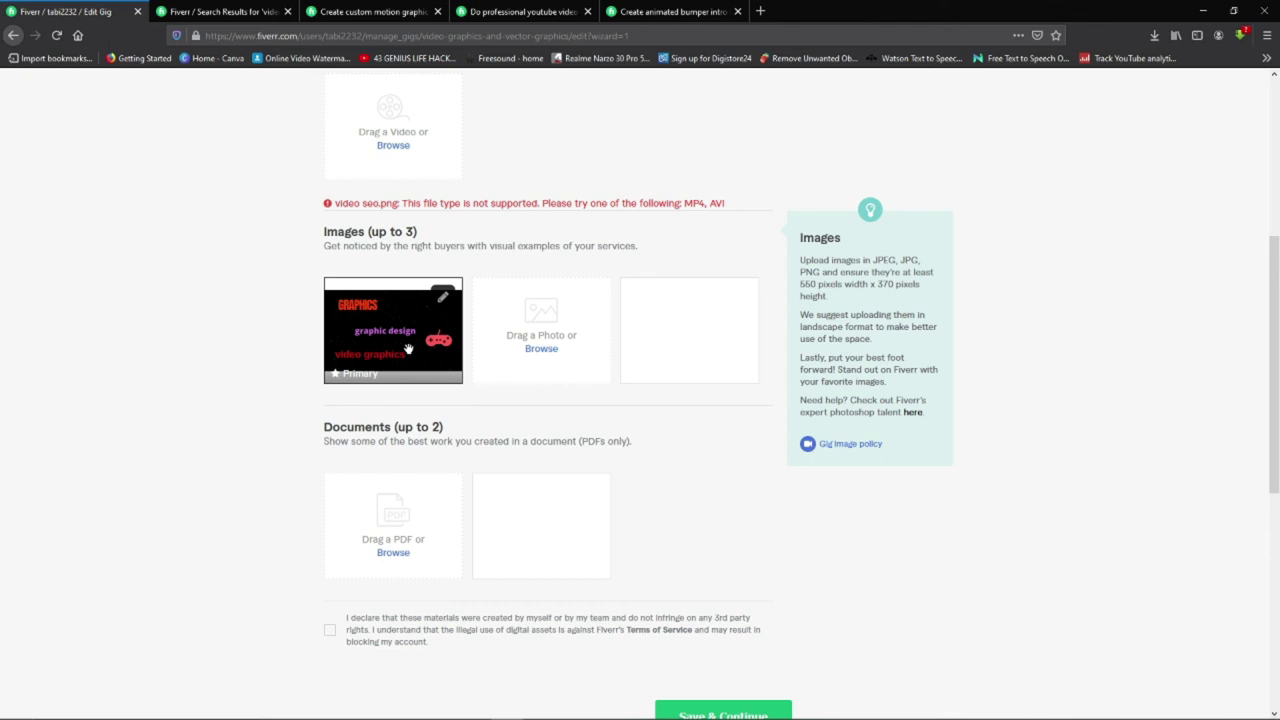
left_click_drag(1275, 340, 1276, 418)
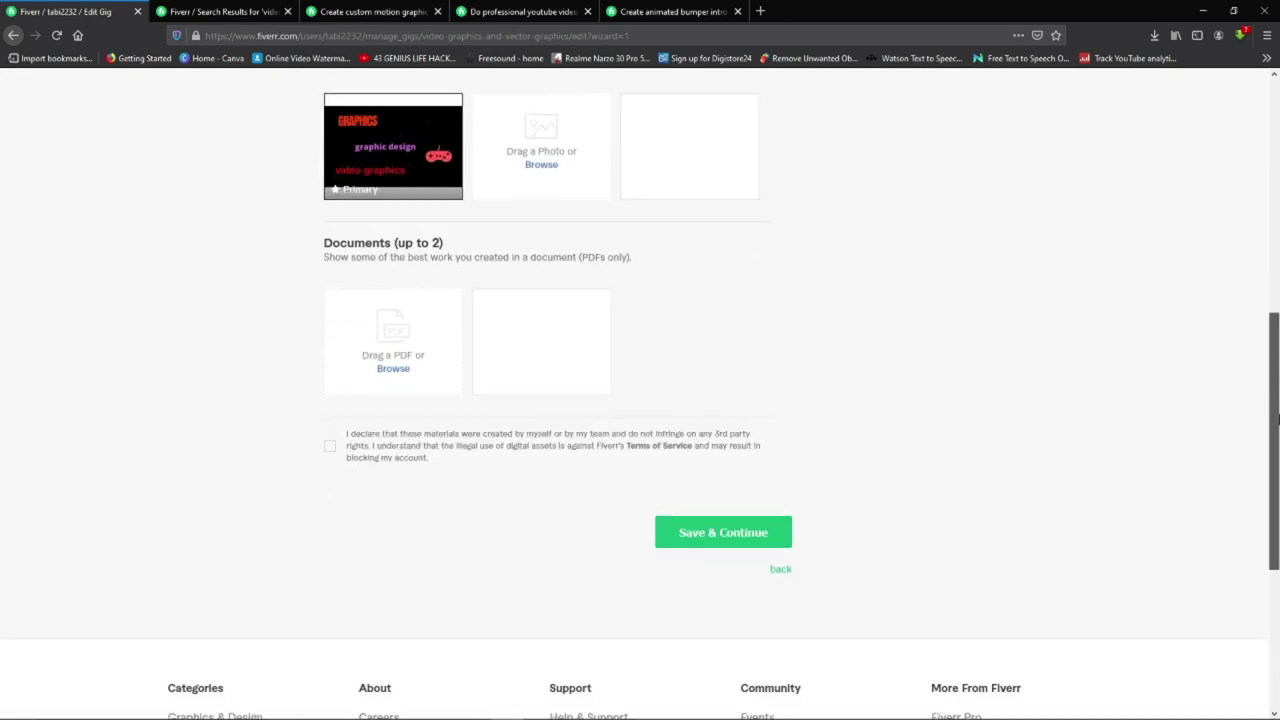
left_click(728, 533)
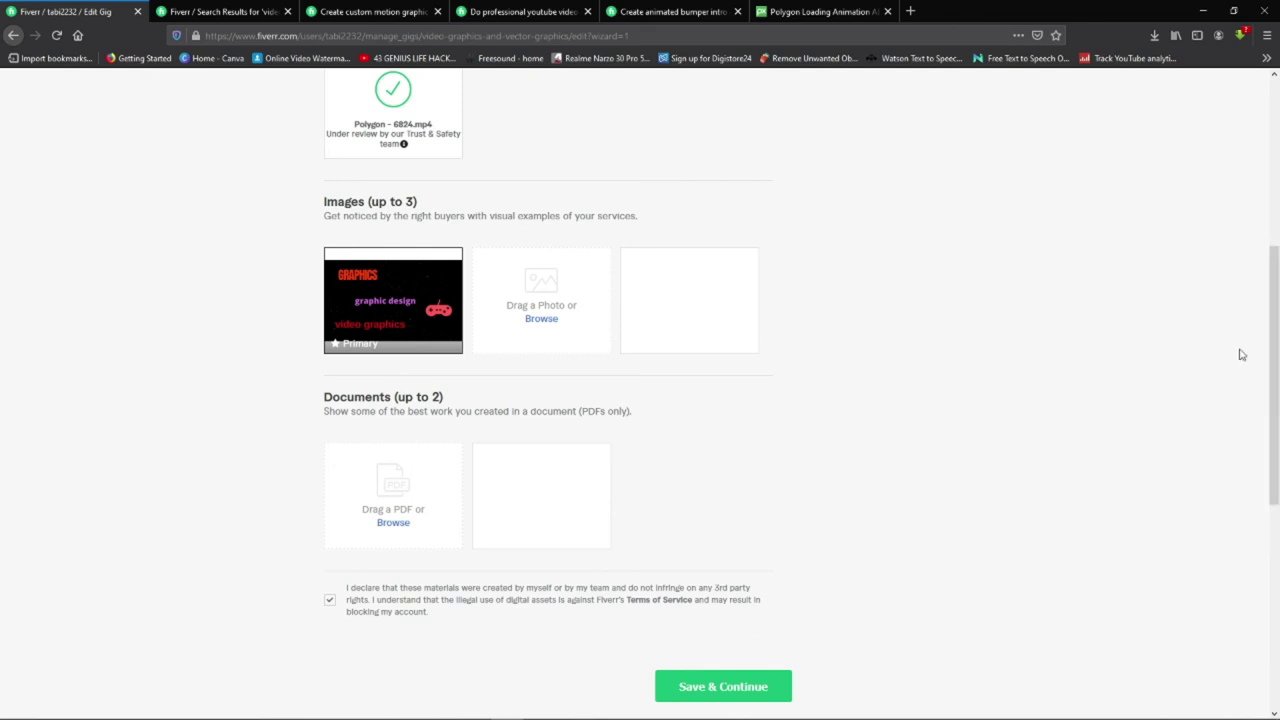
scroll(1278, 325, "up", 3)
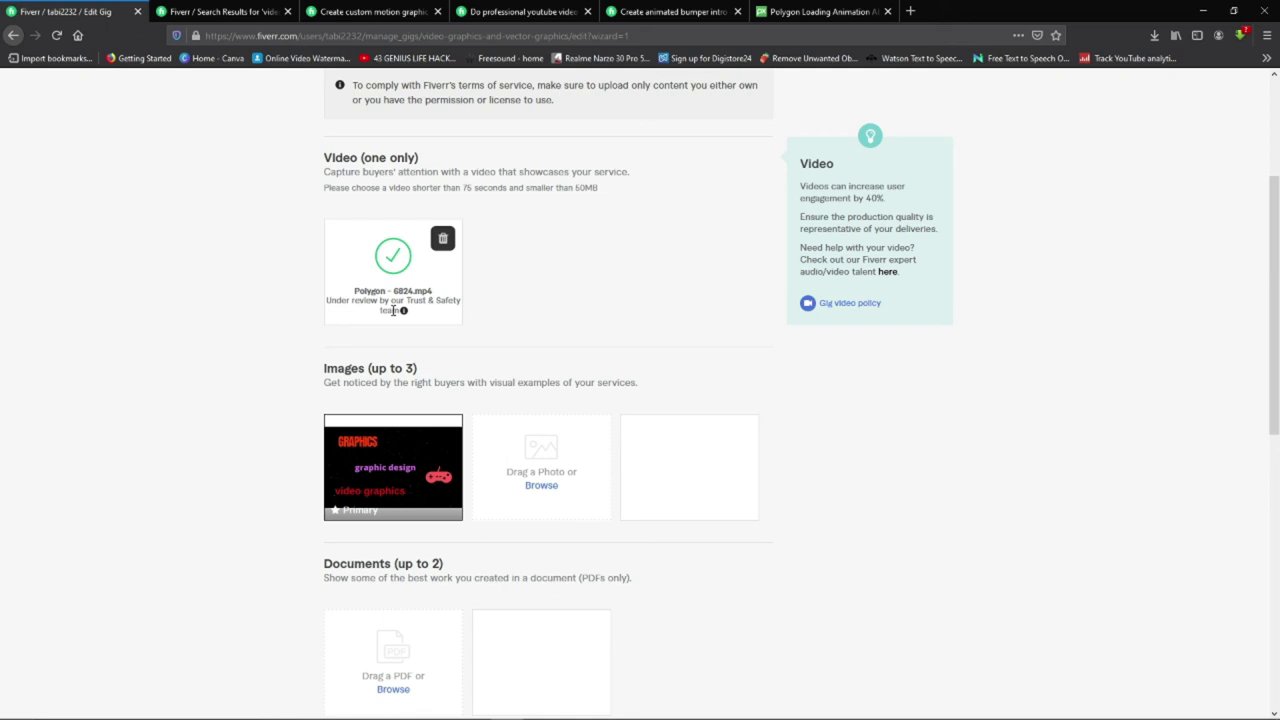
left_click_drag(1274, 307, 1274, 477)
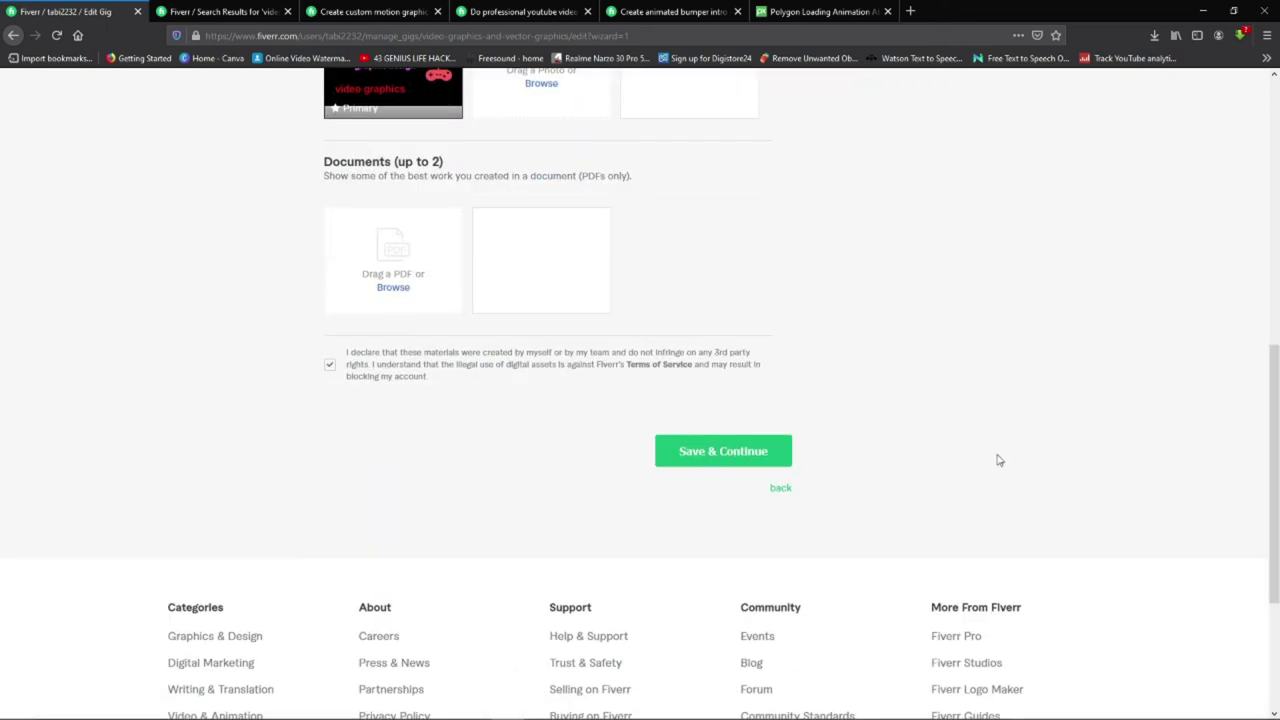
left_click(718, 458)
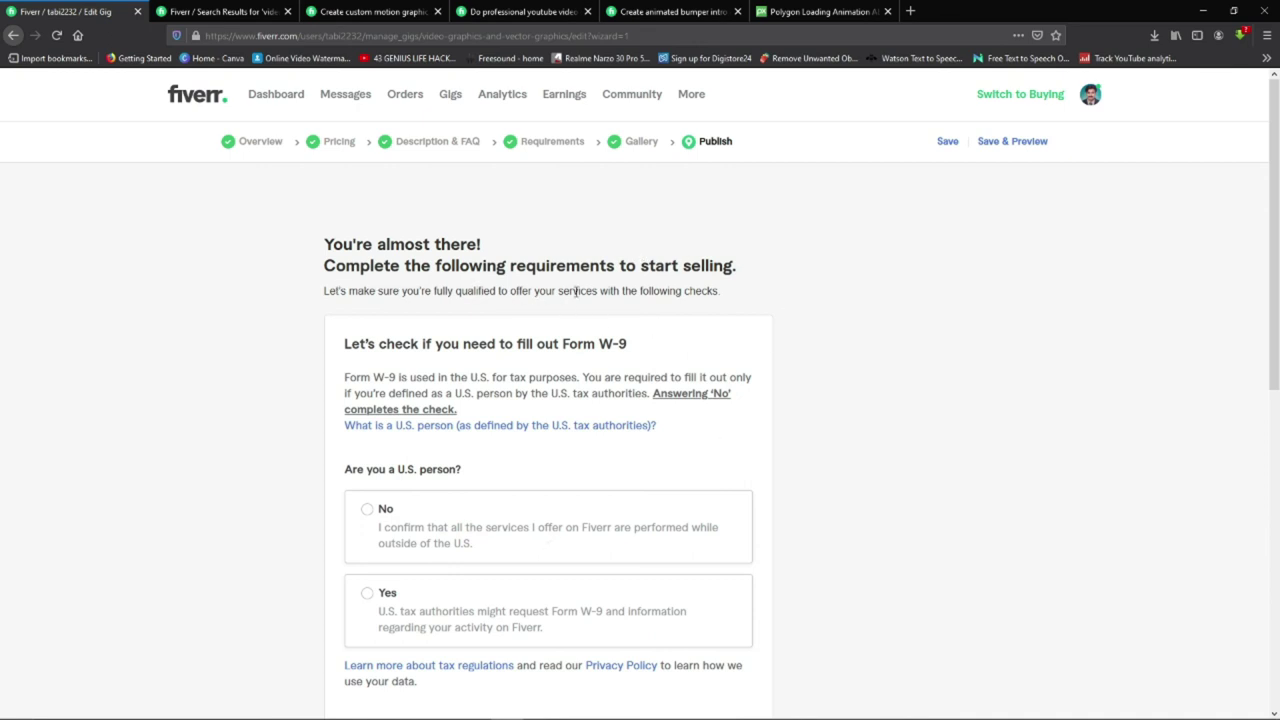
Answer No to being a U.S. person in the Form W-9 check, save the answer, and dismiss the confirmation
left_click_drag(1277, 199, 1277, 262)
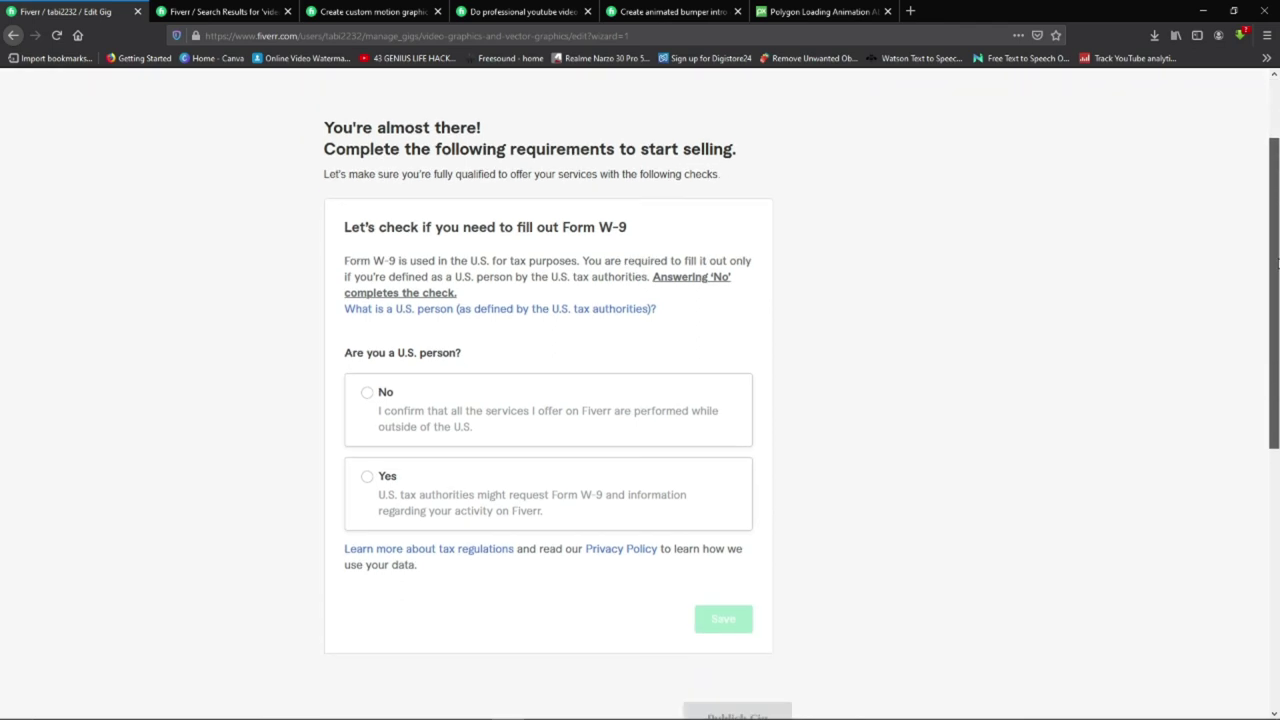
left_click(369, 394)
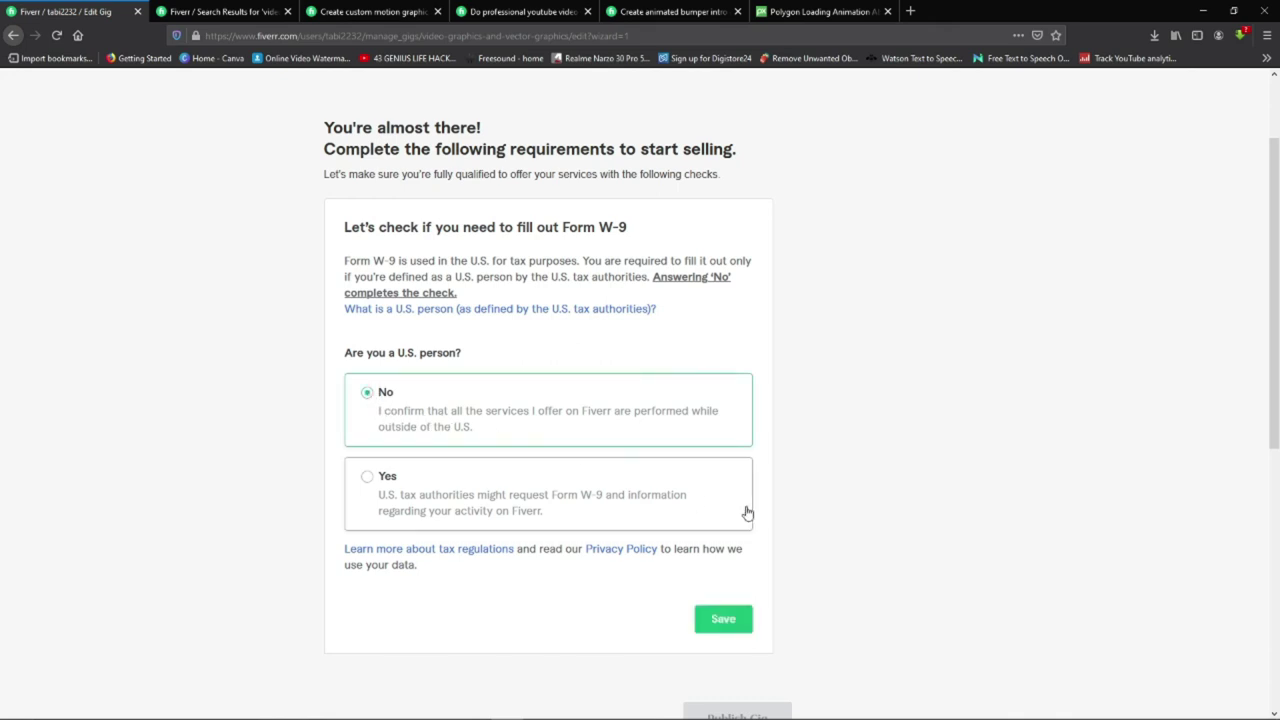
left_click(725, 620)
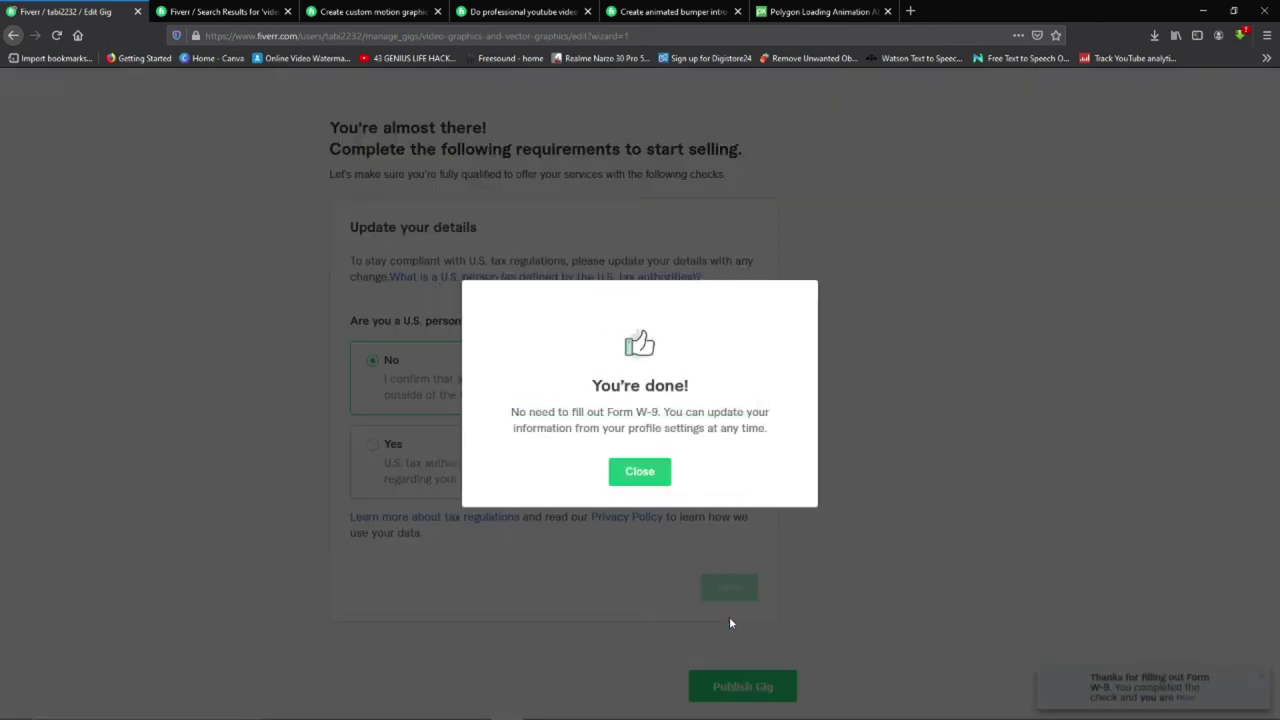
left_click(632, 474)
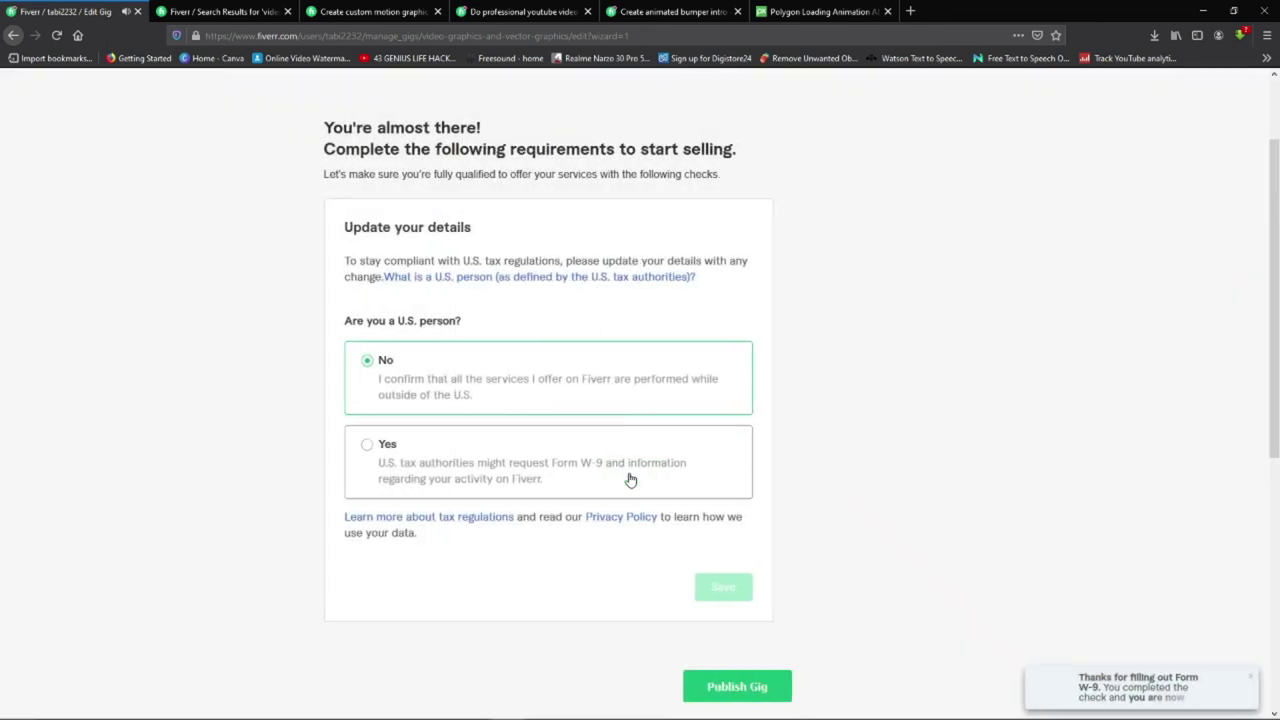
Publish the gig and finish the gig creation wizard
left_click(772, 690)
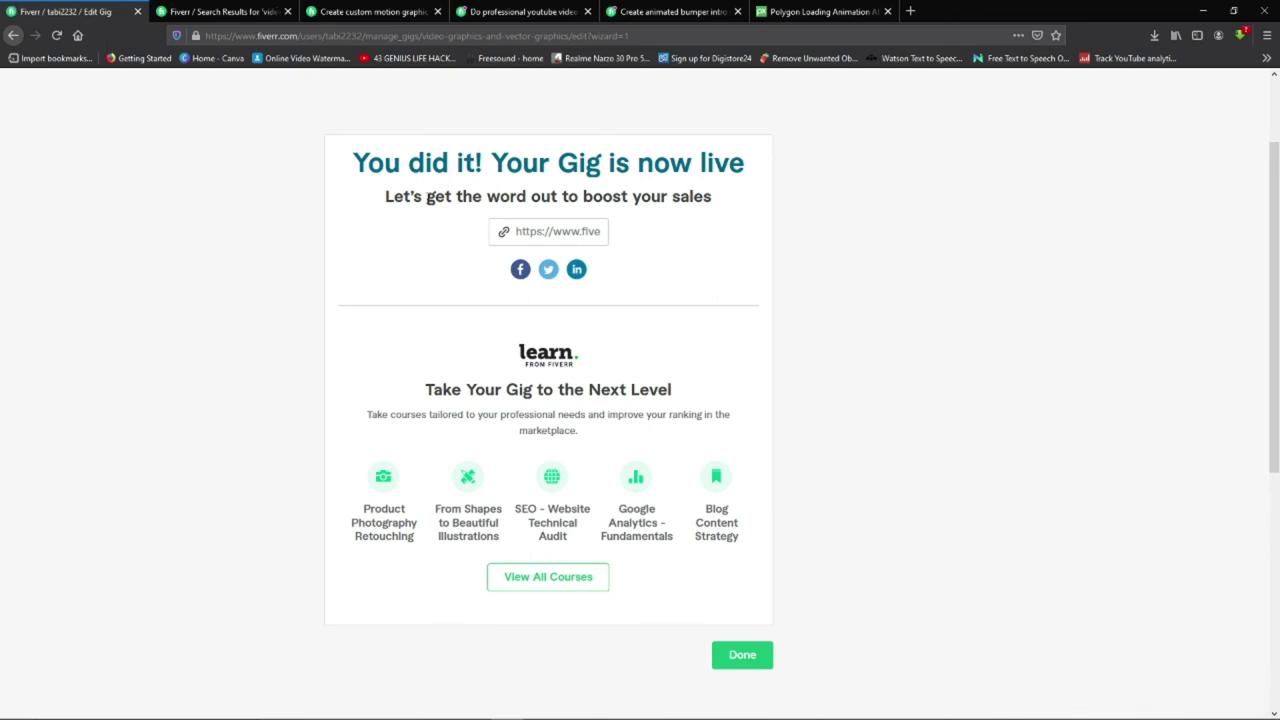
left_click(755, 657)
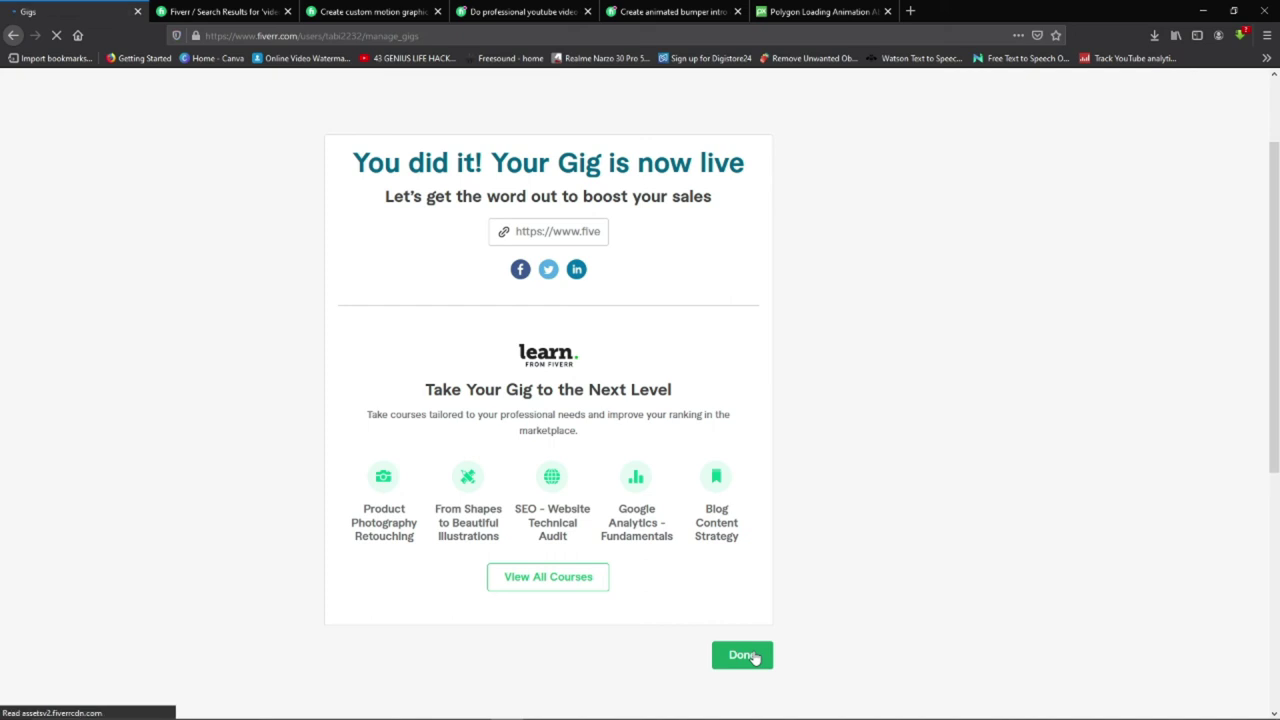